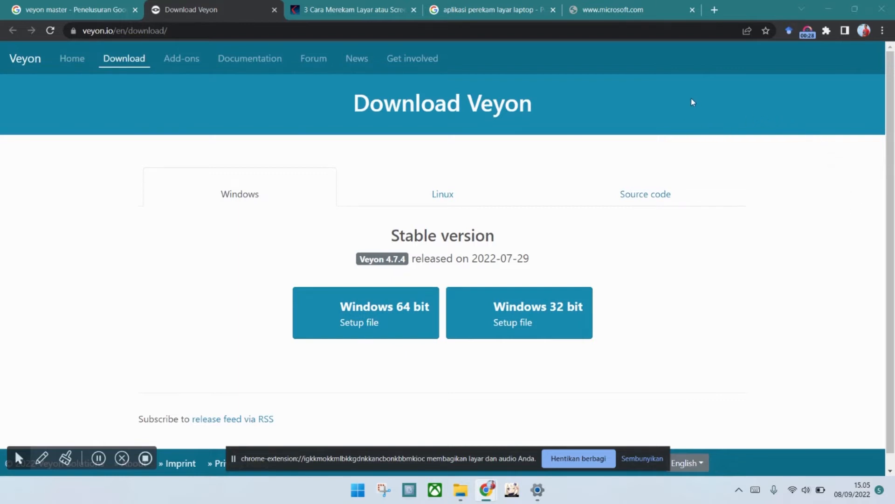
Step: Look up the computer's system type in its properties to see whether Windows is 32-bit or 64-bit
click(460, 495)
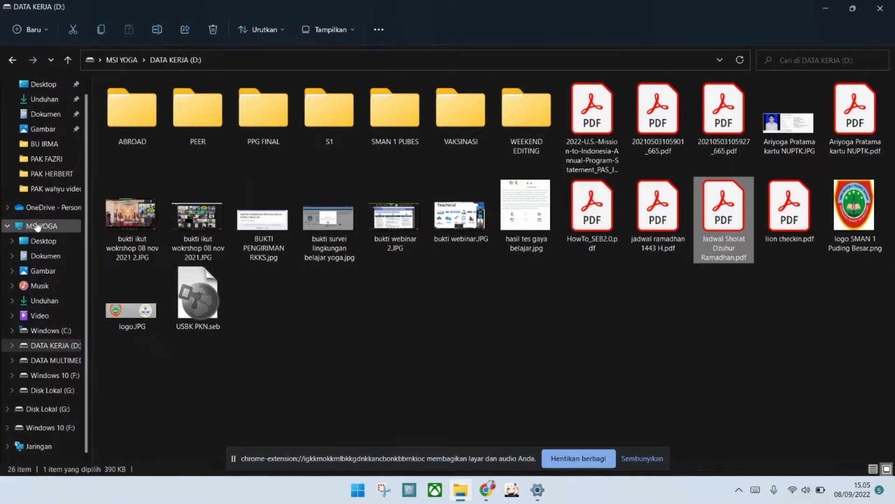
right_click(37, 227)
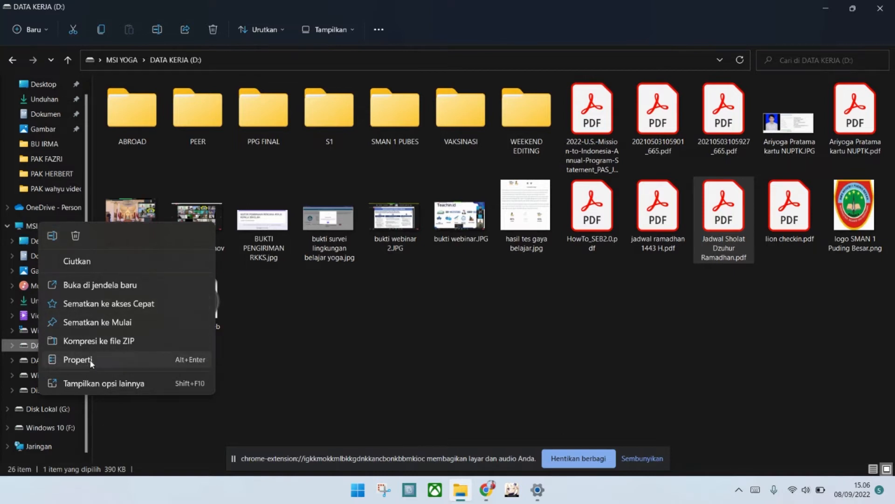
key(Escape)
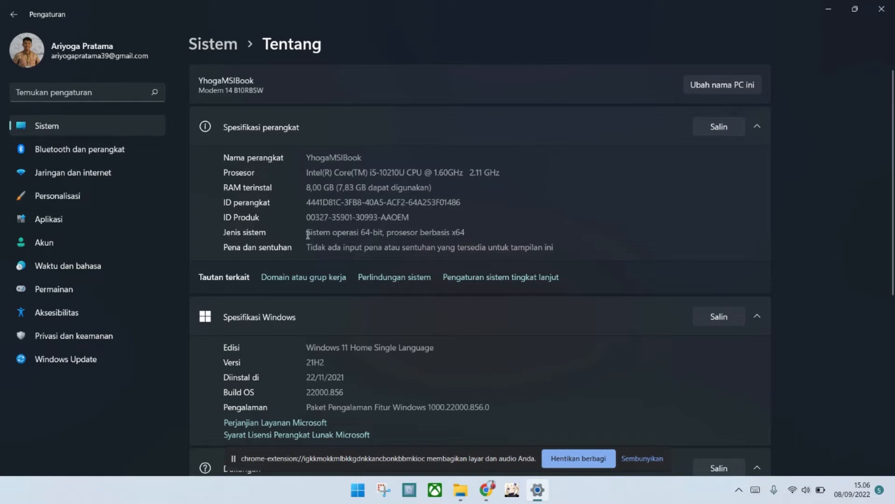
drag(306, 233, 385, 231)
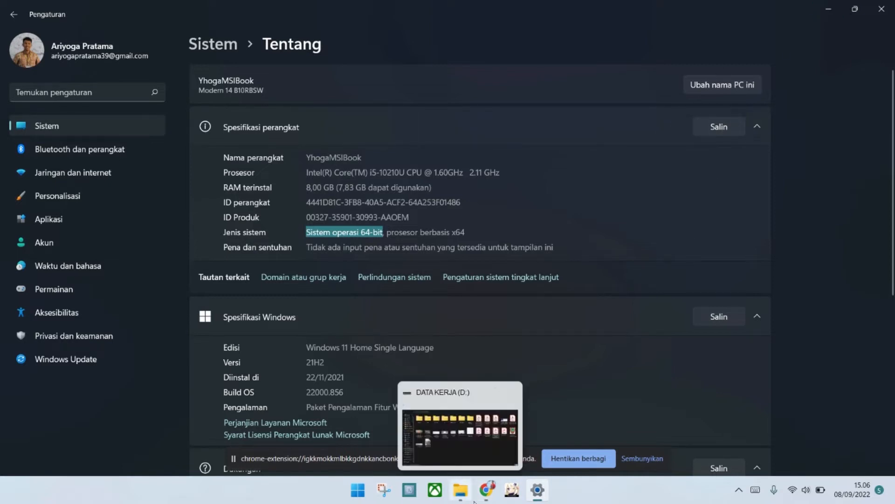
Step: Switch to the Veyon download page in Chrome, download the Windows 64 bit setup file and launch the installer
mouse_move(481, 495)
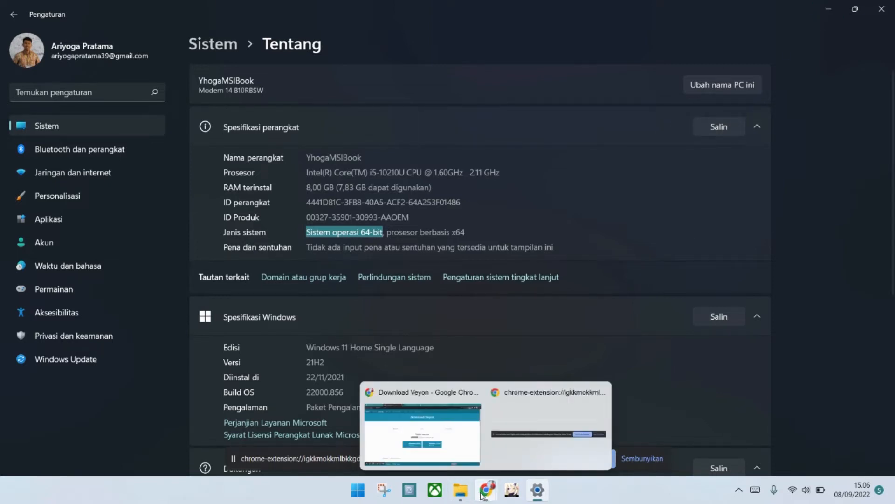
click(454, 435)
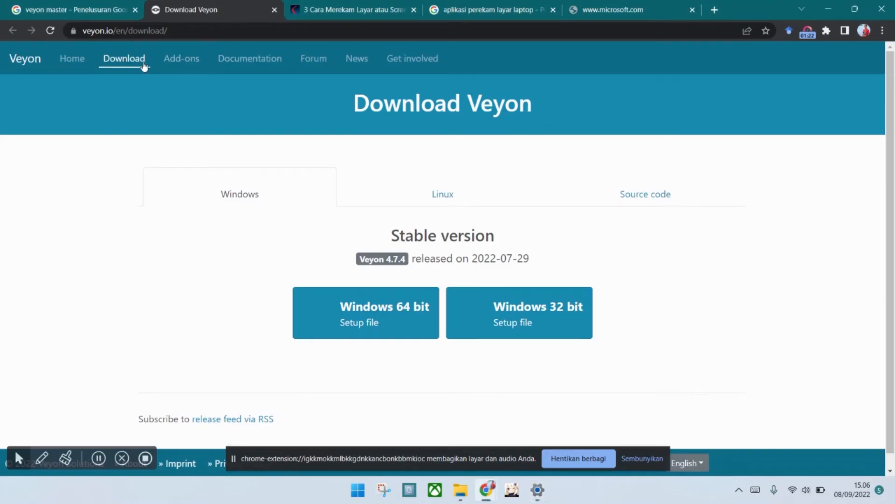
drag(189, 30, 78, 31)
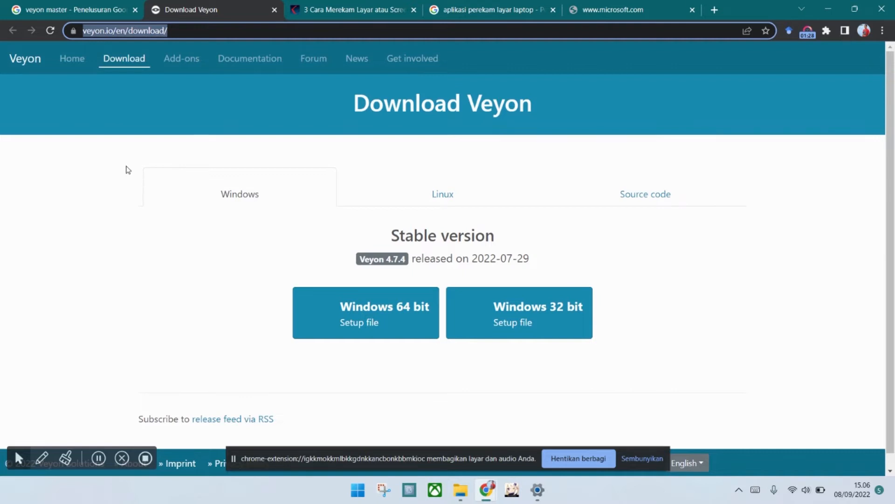
click(797, 166)
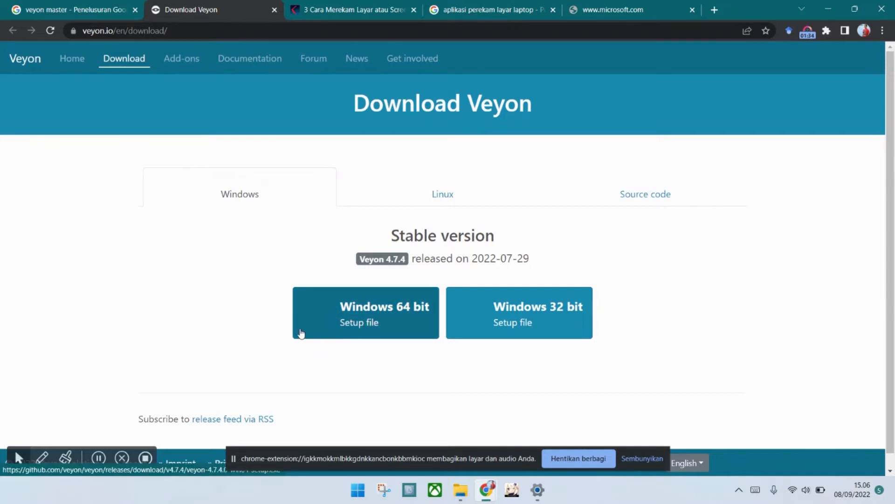
click(378, 323)
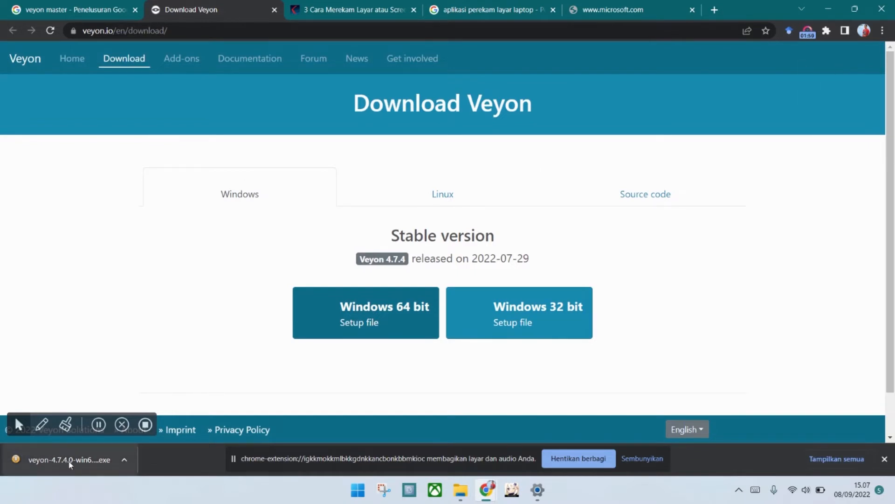
click(102, 458)
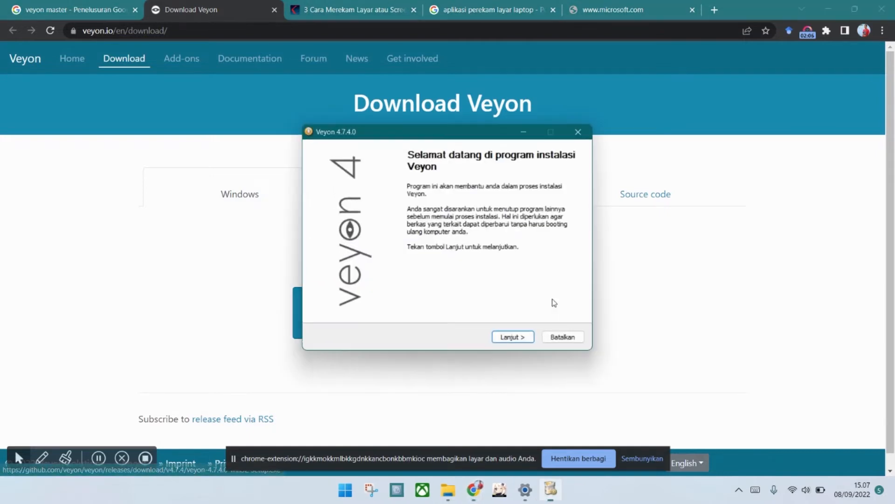
Step: Install Veyon with the Veyon Master and Interception driver components included, finishing with Run Veyon Configurator now enabled
click(513, 338)
click(512, 339)
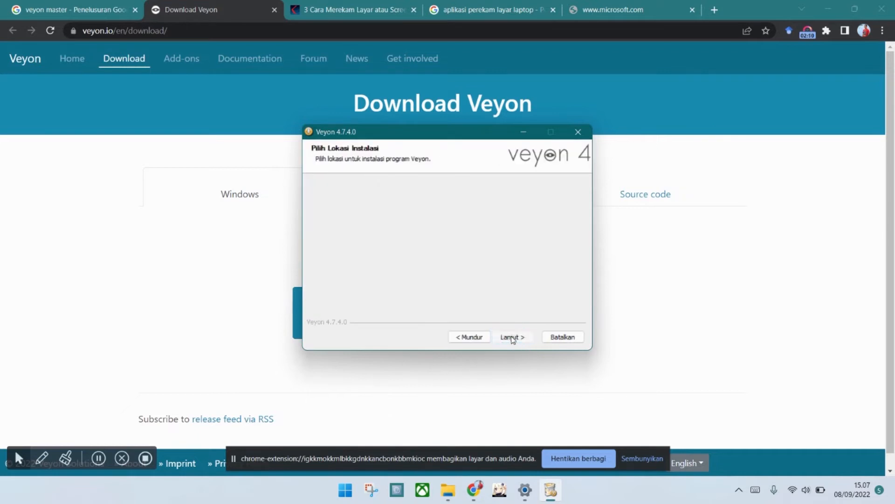
click(516, 337)
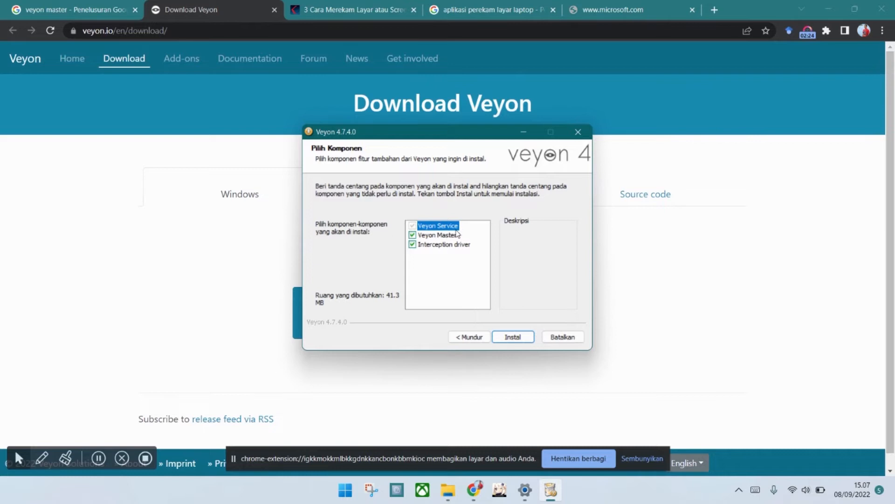
click(412, 236)
click(413, 236)
click(413, 244)
click(413, 244)
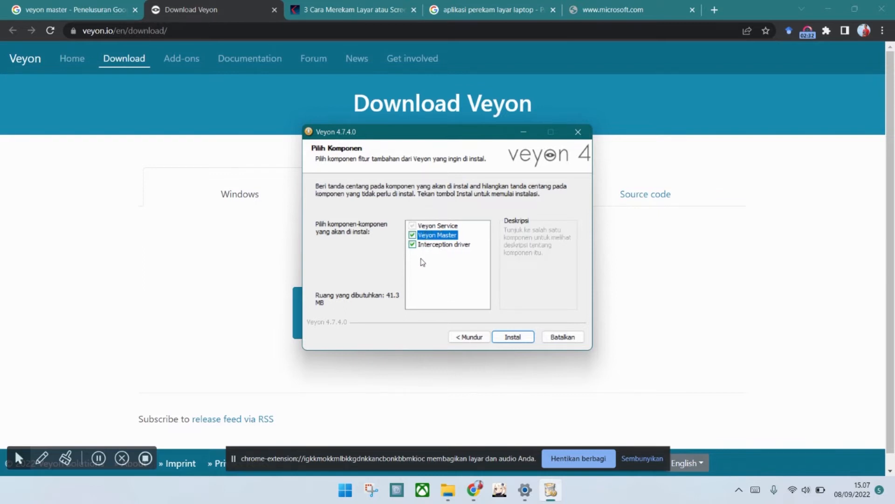
click(519, 339)
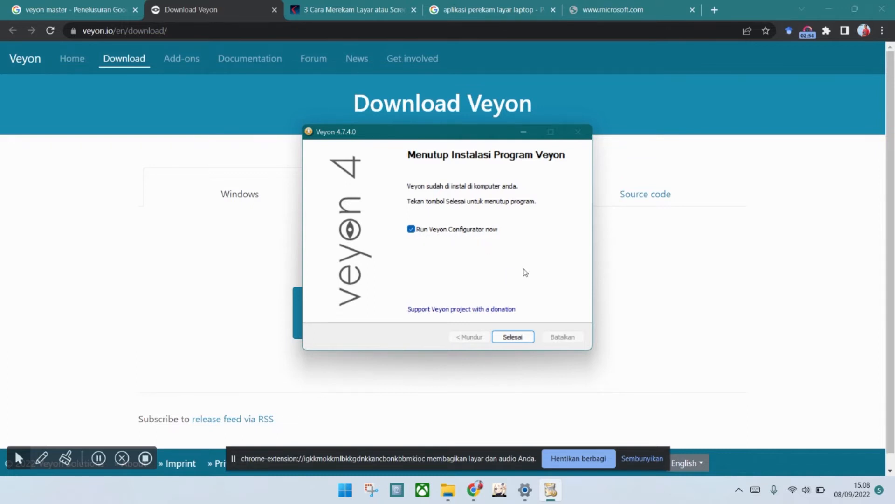
click(509, 337)
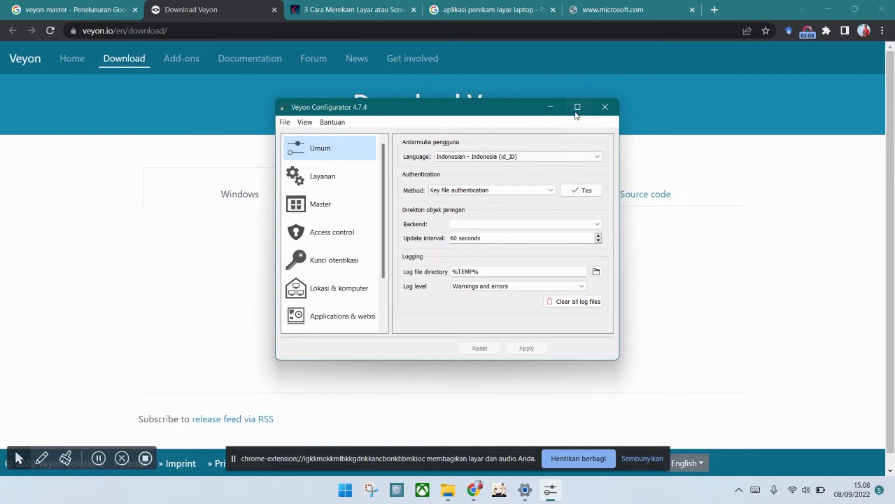
Step: Maximize Veyon Configurator and set the authentication method to Key file authentication
click(577, 106)
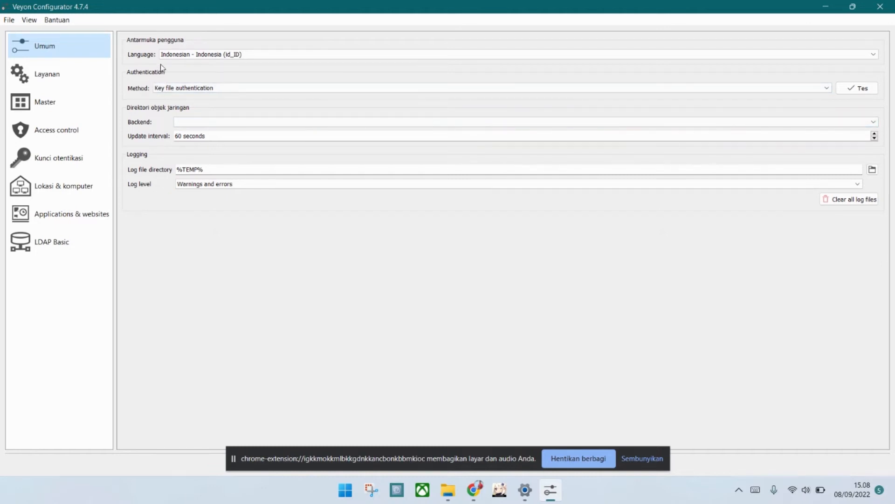
click(219, 88)
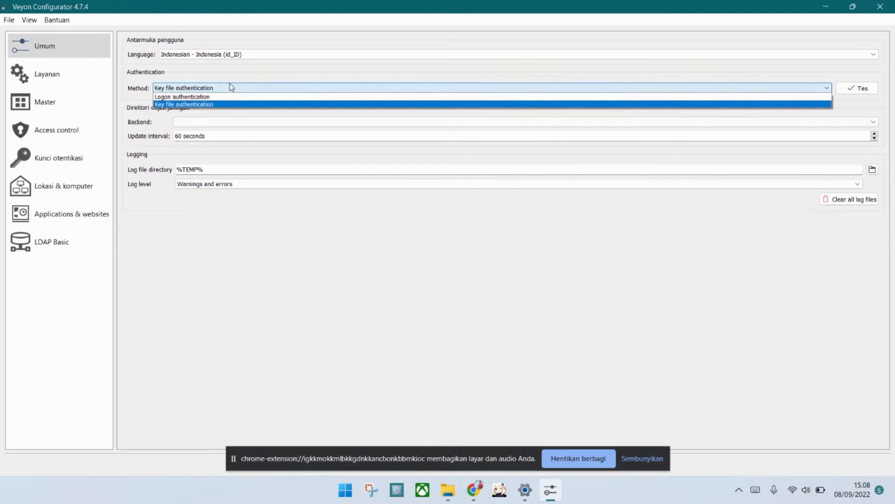
click(193, 104)
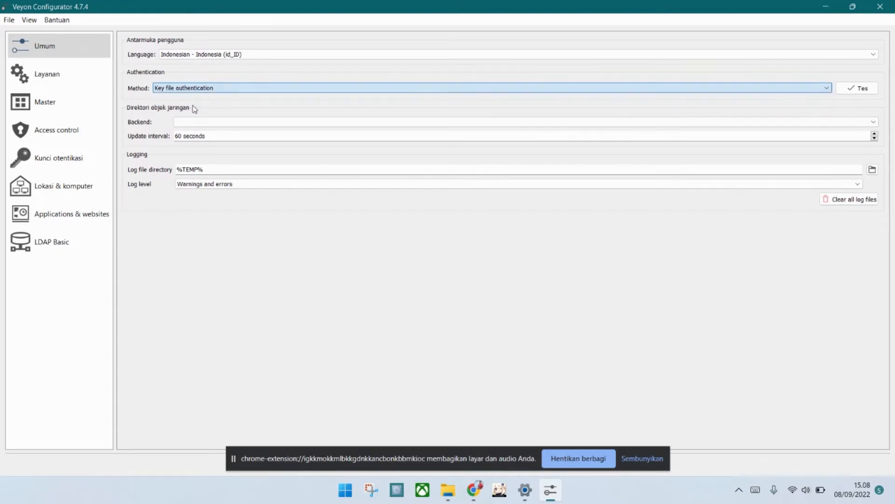
click(211, 88)
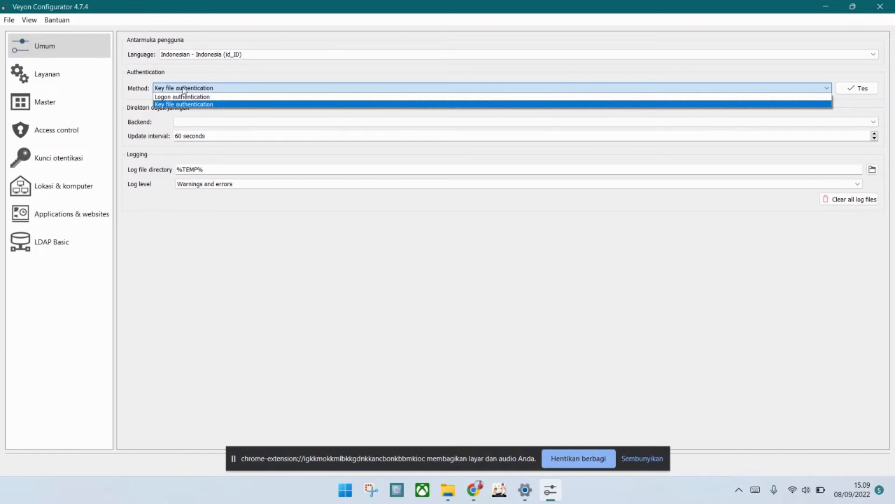
click(191, 96)
click(213, 88)
click(210, 104)
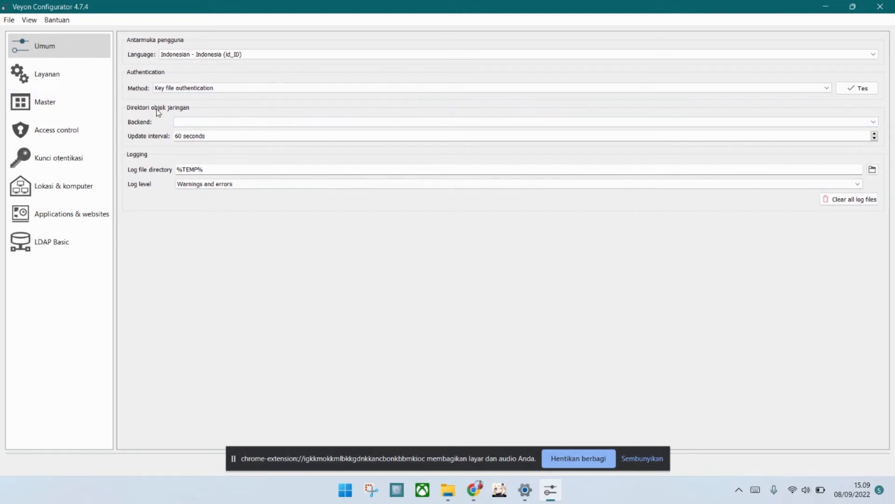
Step: Review the settings on the Layanan, Master and Access control pages
click(59, 80)
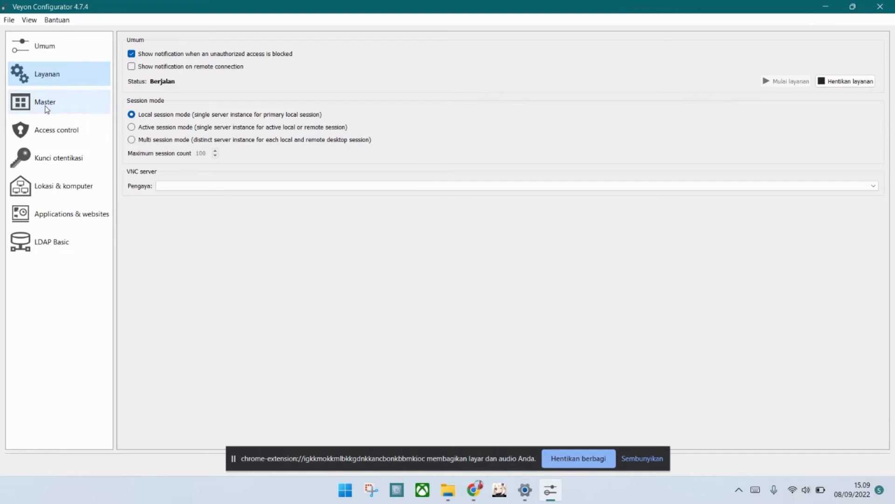
click(46, 108)
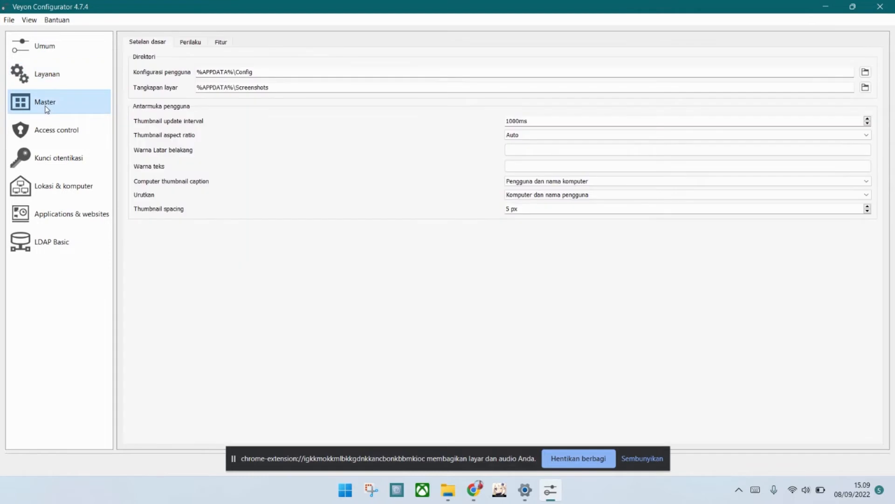
click(64, 136)
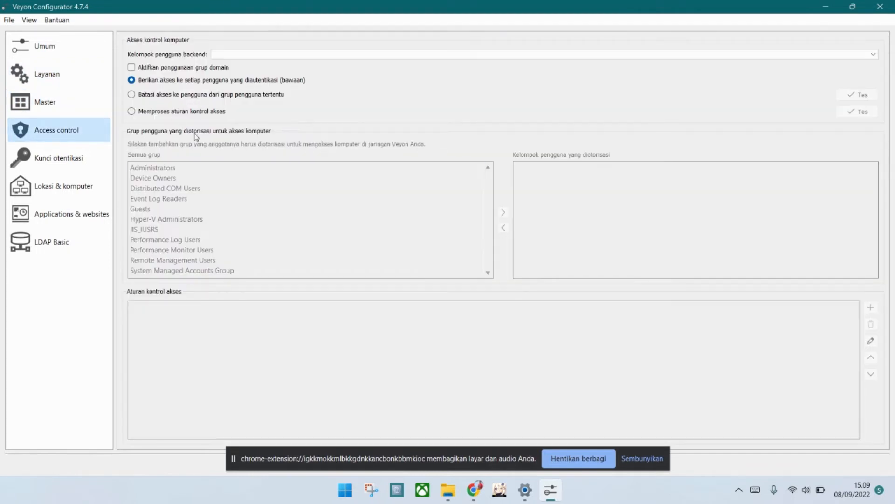
Step: Delete the existing private and public labkom-yoga authentication keys
click(77, 161)
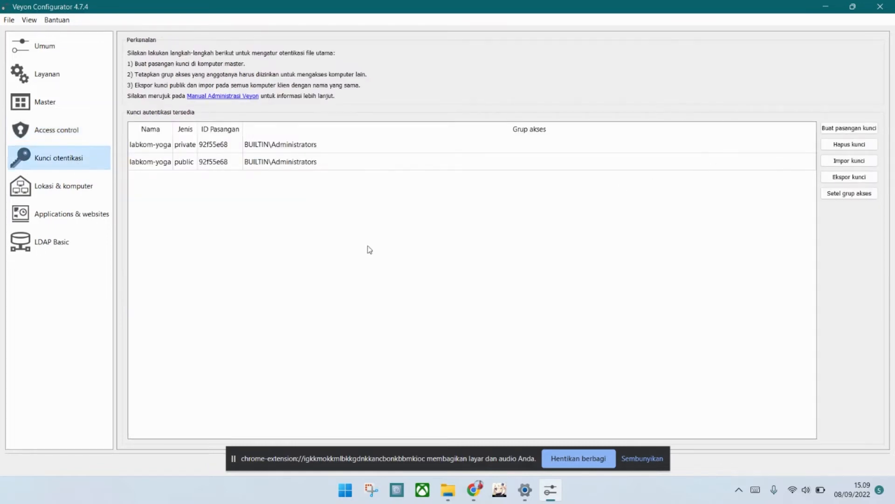
click(168, 149)
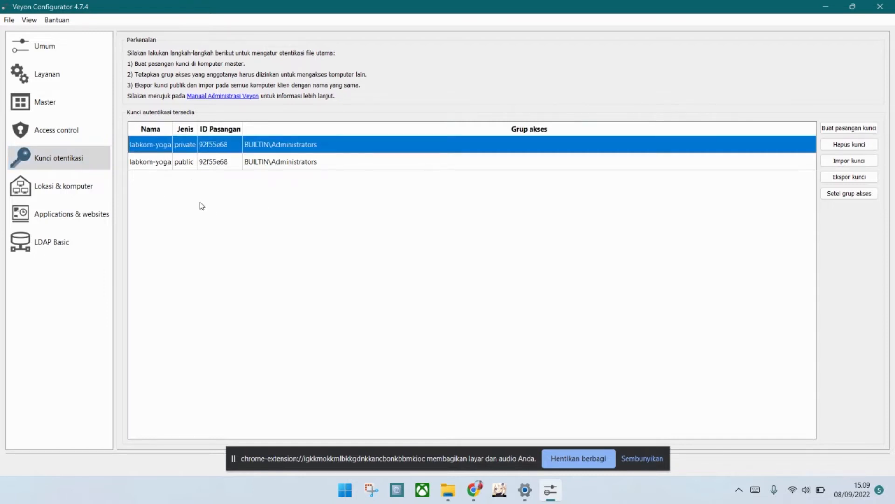
click(158, 162)
click(156, 147)
click(163, 161)
click(160, 152)
click(161, 166)
click(161, 151)
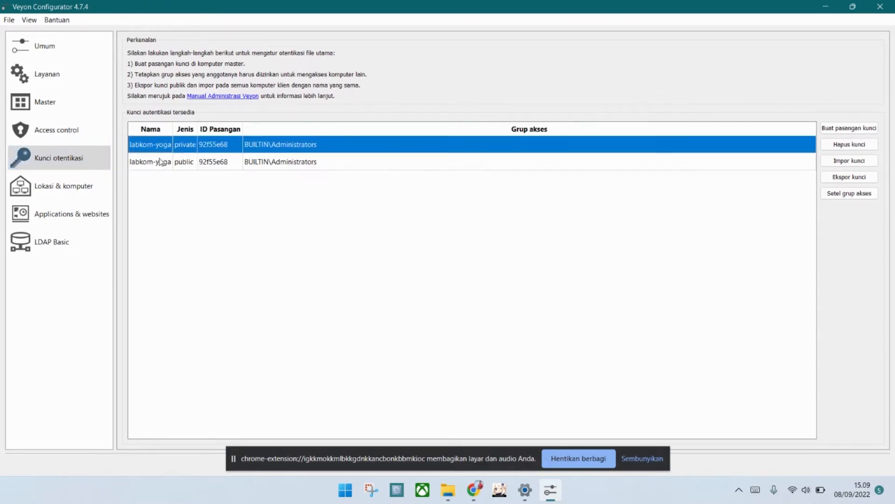
click(846, 145)
click(487, 256)
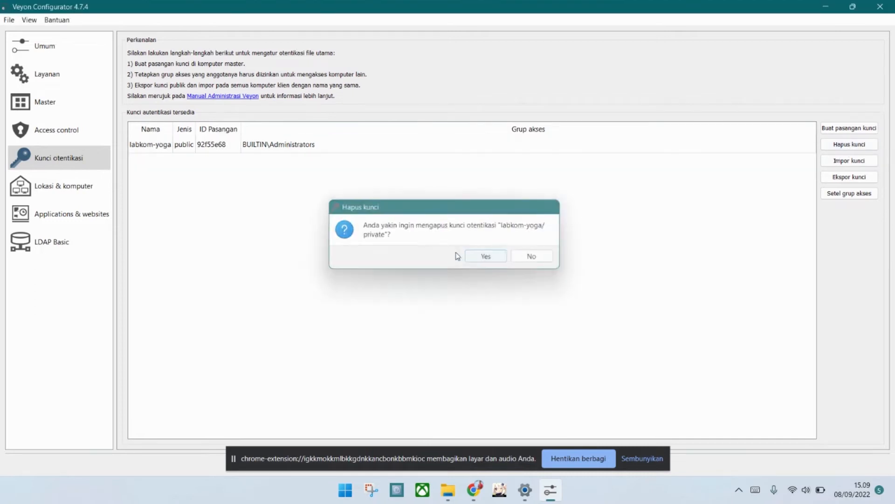
click(180, 152)
click(862, 149)
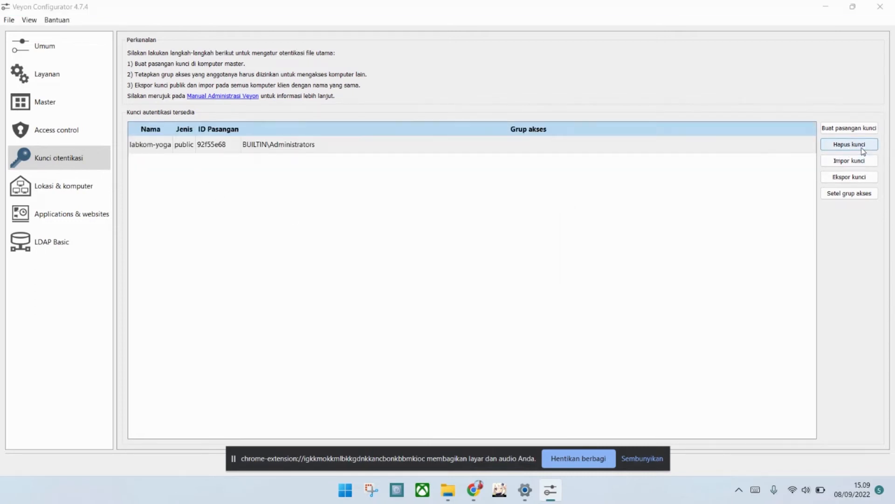
click(486, 255)
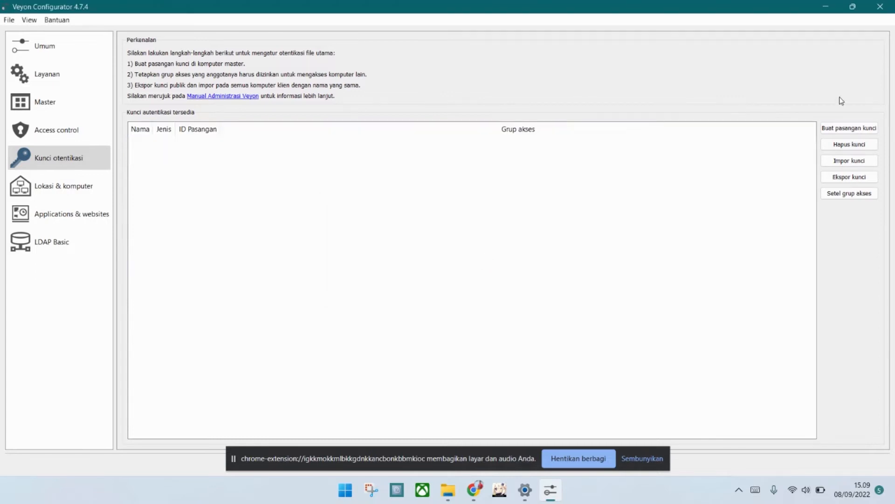
Step: Create a new authentication key pair named labkom-yoga
click(852, 130)
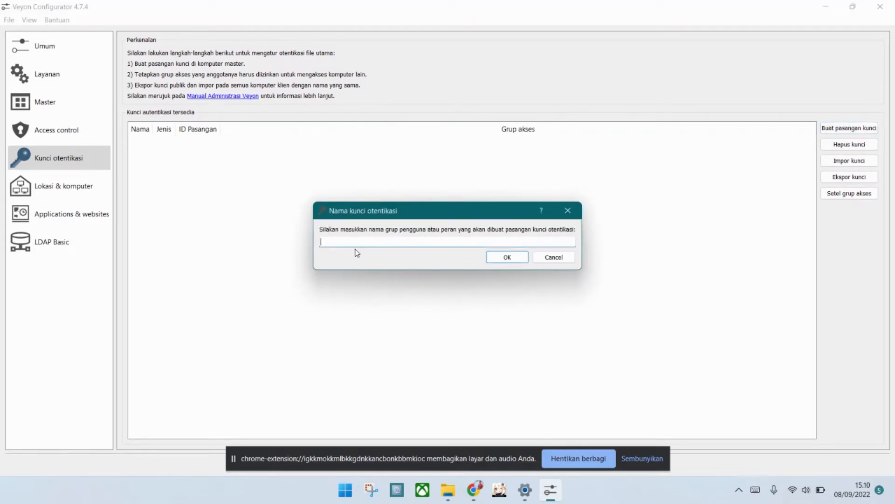
text(labkom-yoga)
click(513, 258)
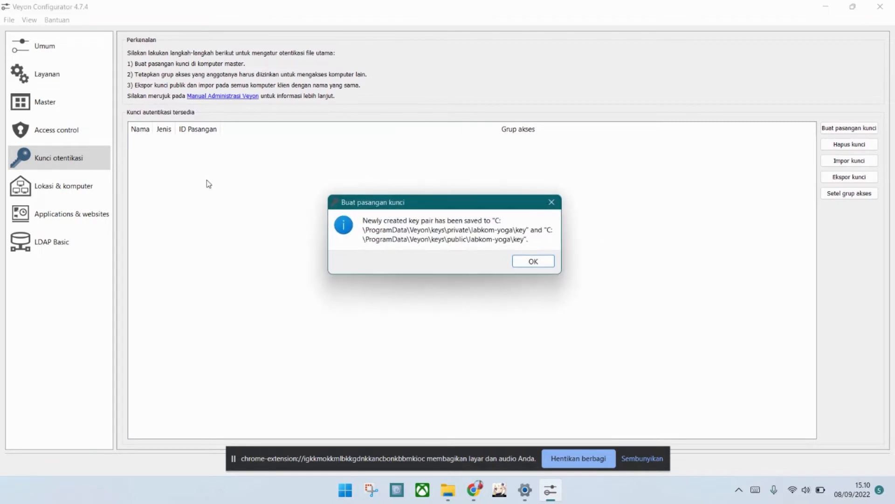
click(539, 261)
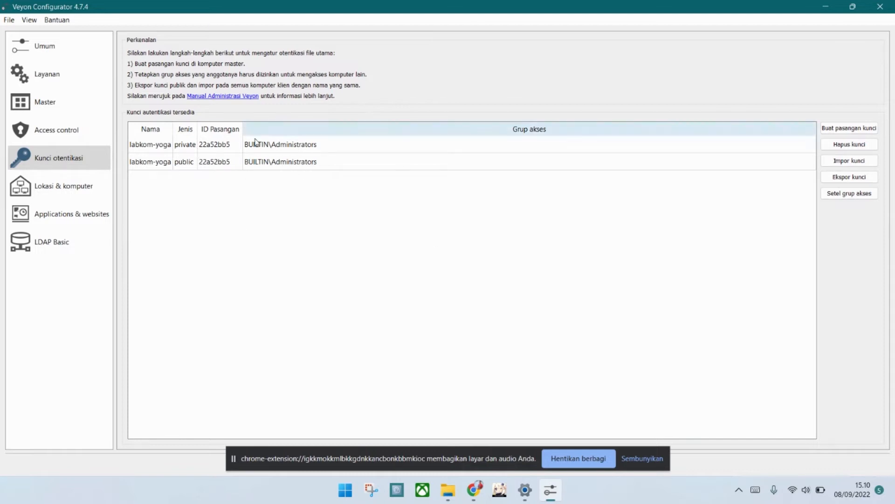
Step: Examine the private and public entries of the labkom-yoga key pair
click(189, 149)
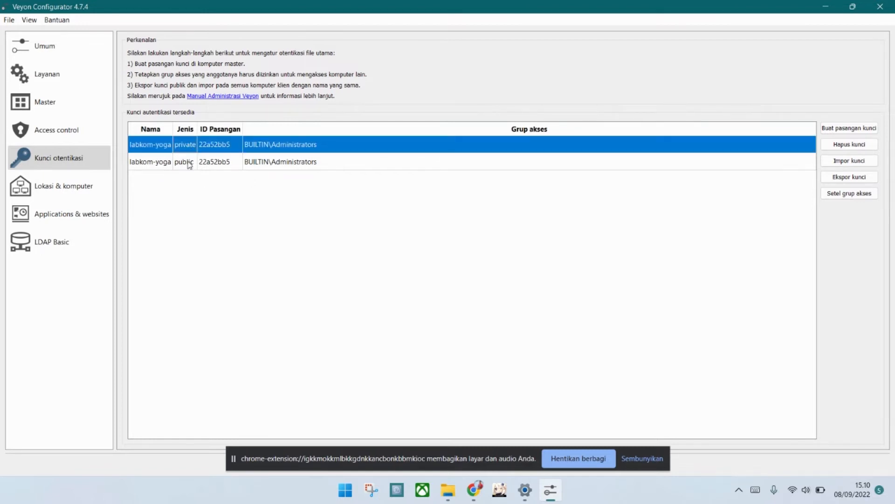
click(181, 163)
click(191, 144)
click(185, 168)
click(179, 149)
click(178, 163)
click(180, 145)
click(171, 166)
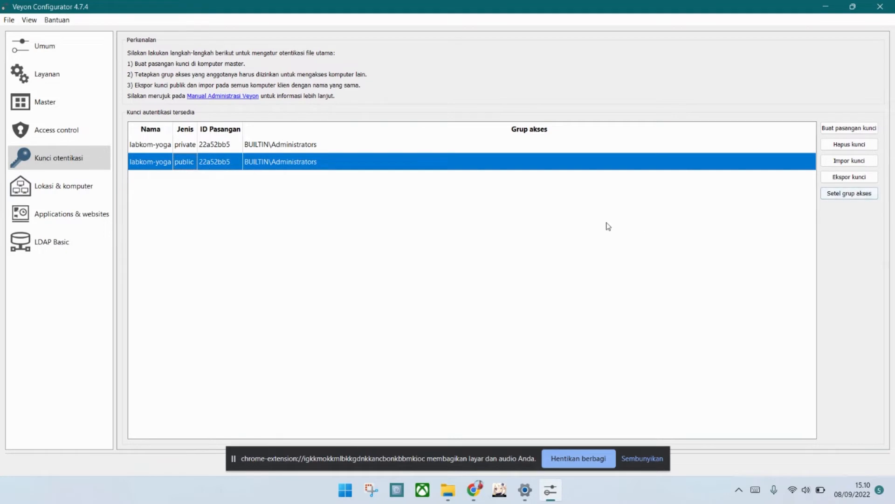
Step: Export the public labkom-yoga key to the Desktop as labkom-yoga_public_key.pem
click(179, 145)
click(189, 163)
click(855, 177)
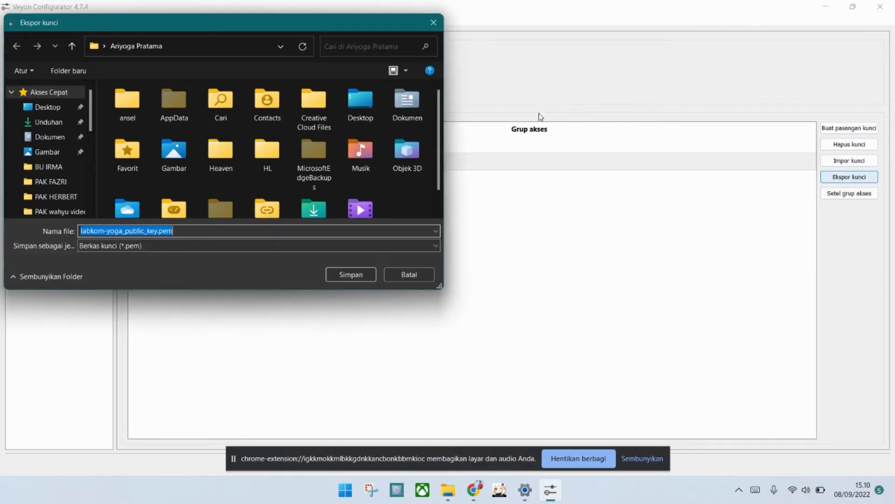
scroll(92, 110, down, 1)
scroll(83, 107, up, 1)
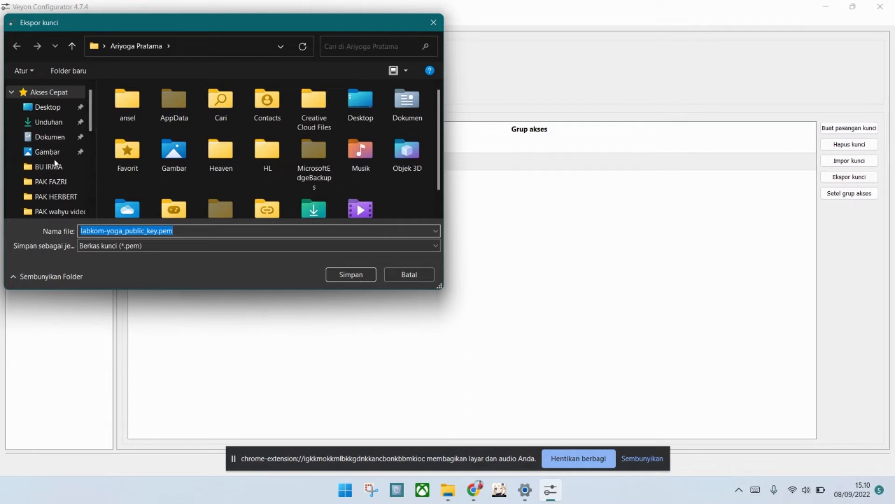
scroll(60, 195, down, 2)
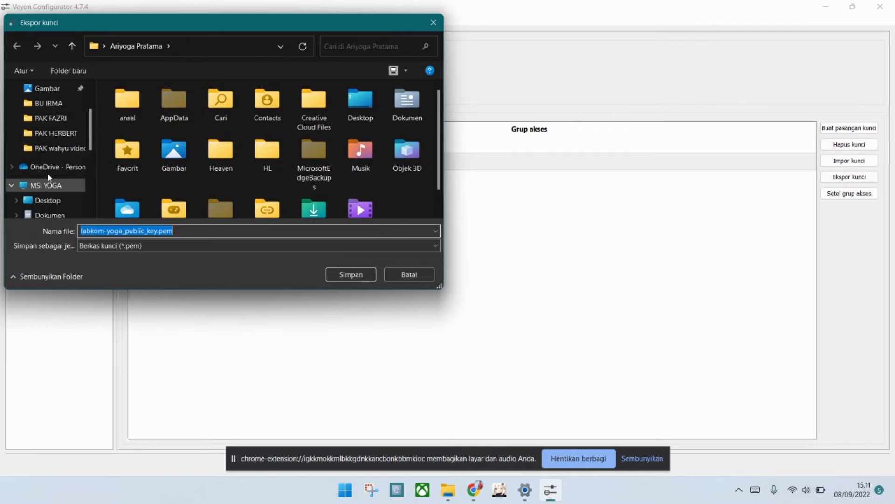
scroll(53, 201, down, 1)
scroll(54, 200, down, 1)
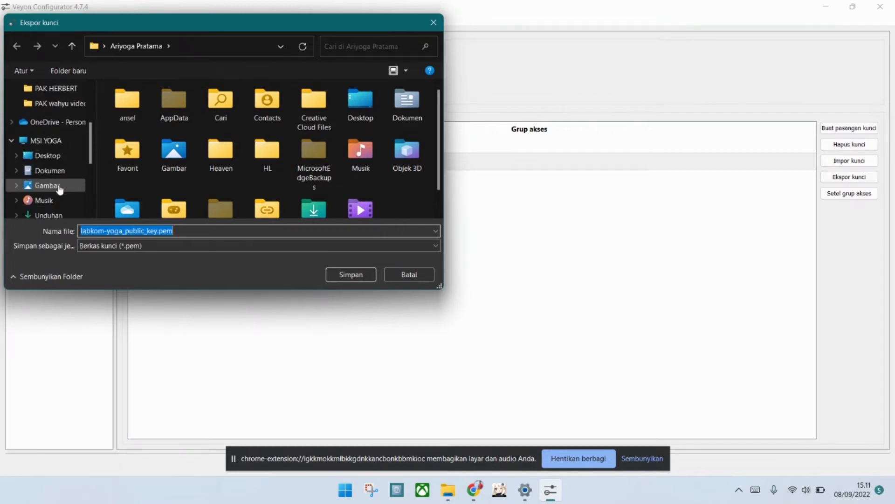
scroll(54, 200, up, 1)
scroll(58, 198, down, 1)
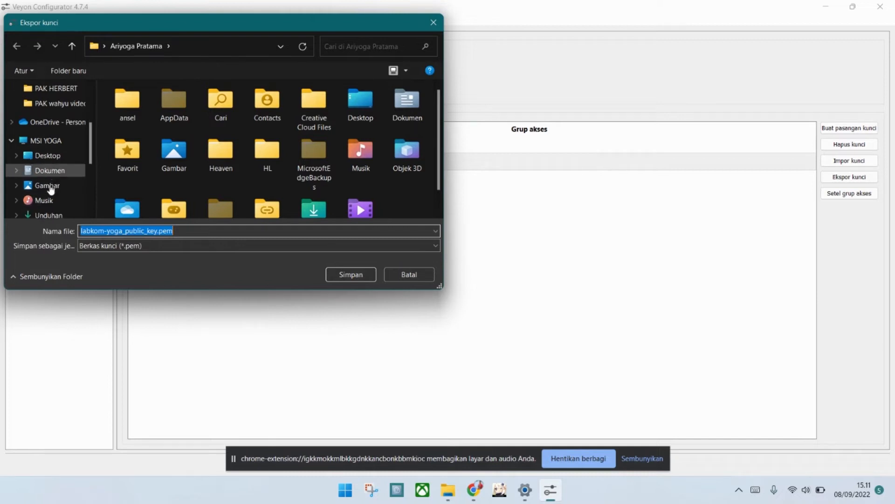
click(56, 159)
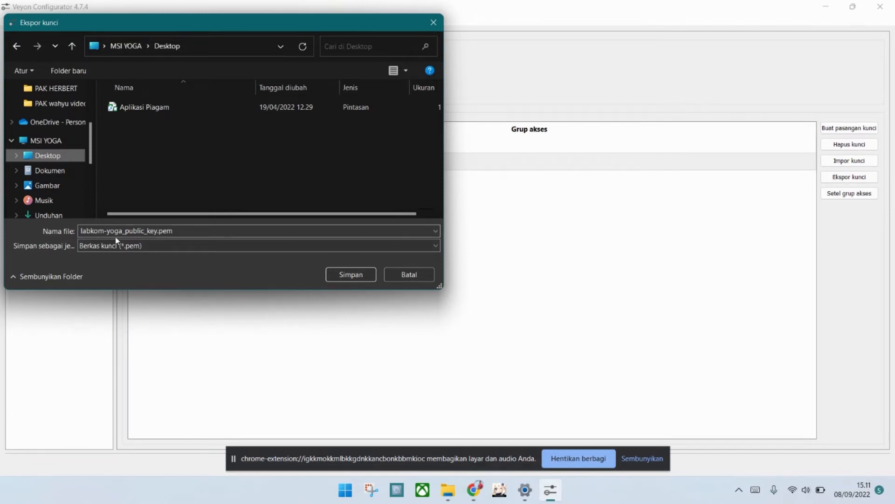
click(356, 275)
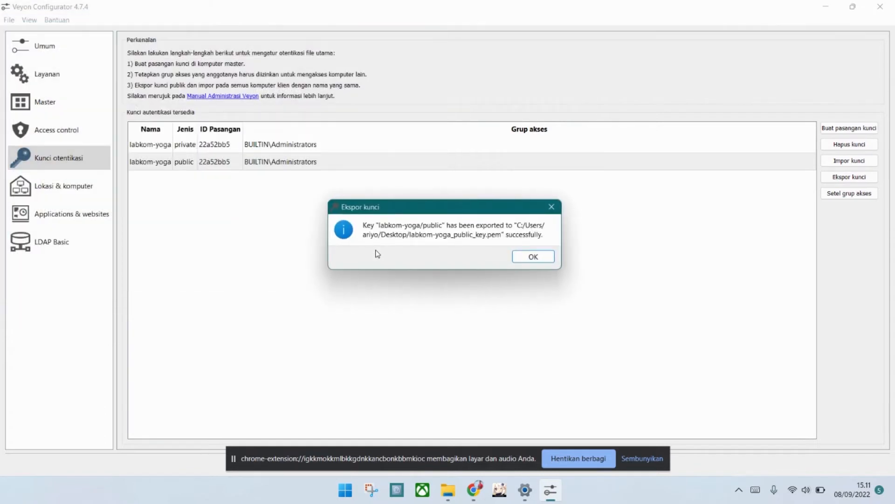
click(535, 256)
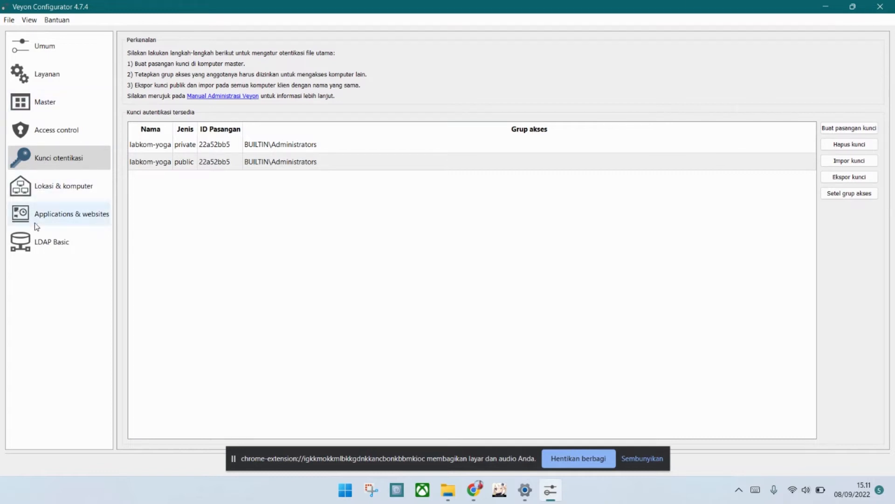
Step: Delete the existing labkom-yoga location from the Lokasi & komputer settings
click(62, 190)
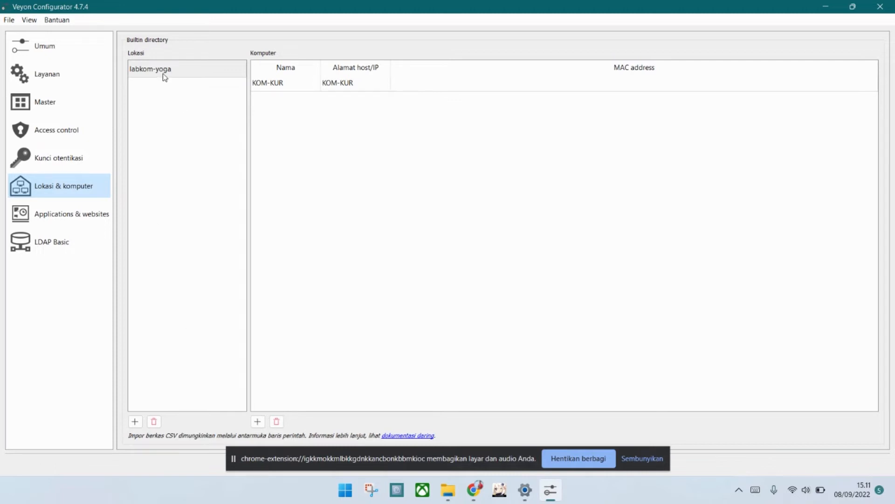
click(413, 87)
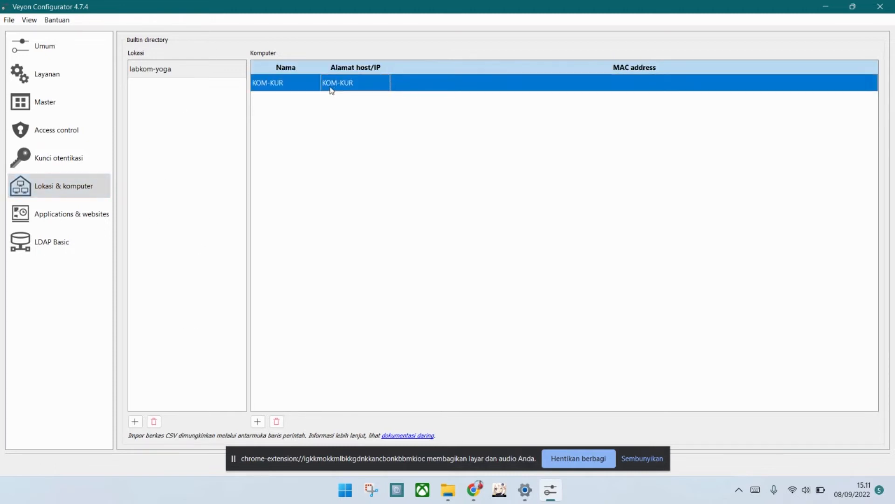
click(187, 77)
click(154, 421)
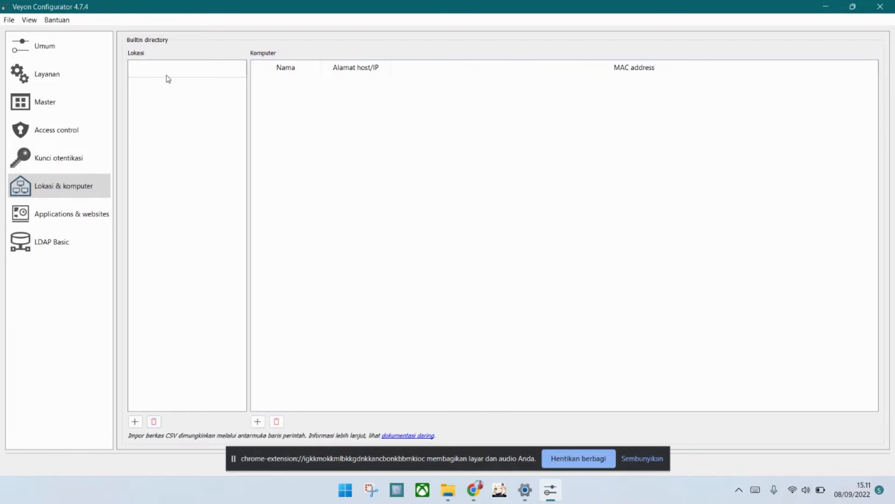
Step: Add a new location named labkom-yoga to the builtin directory
click(152, 75)
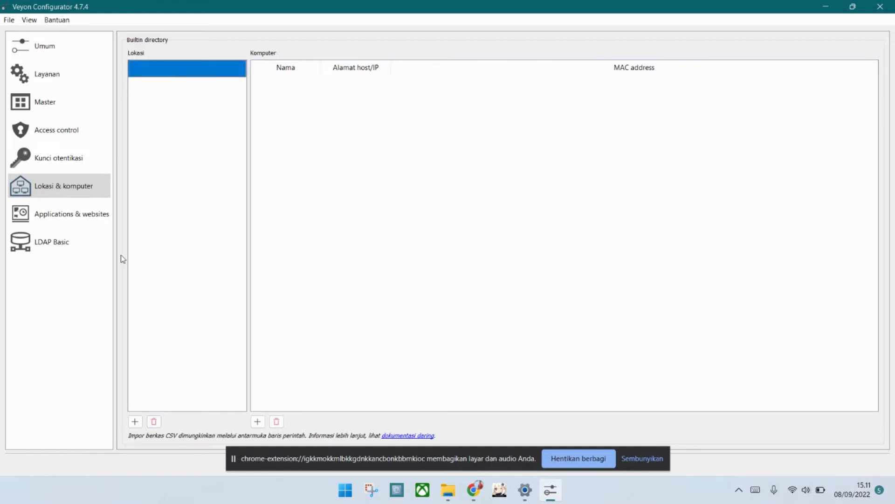
click(135, 421)
double_click(179, 65)
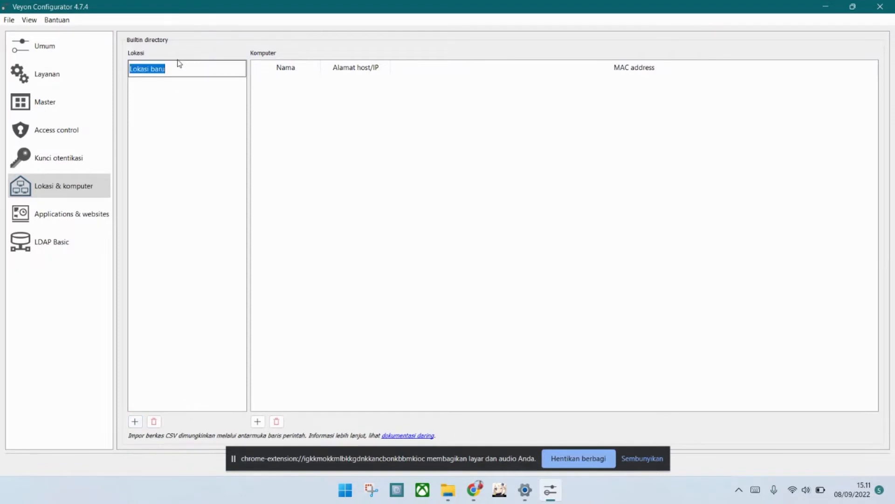
click(178, 67)
key(BackSpace)
key(BackSpace)
key(BackSpace)
click(308, 133)
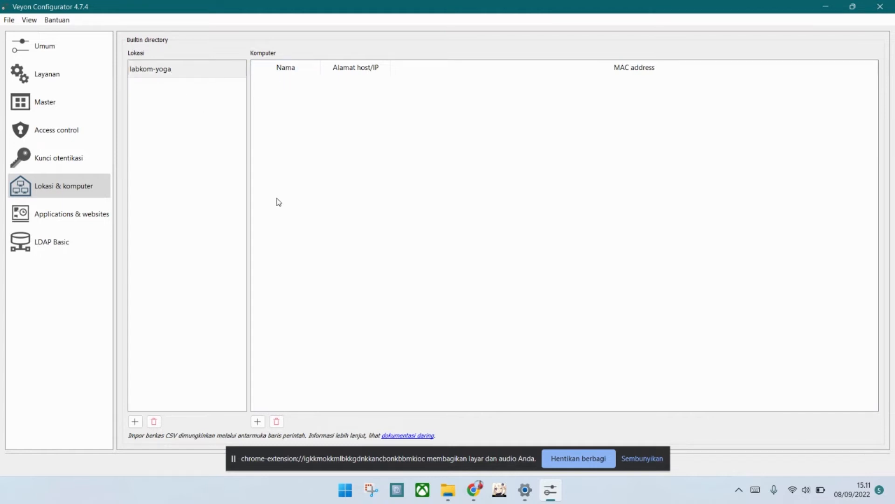
Step: Add a computer named KOM-KUR to the labkom-yoga location
click(257, 422)
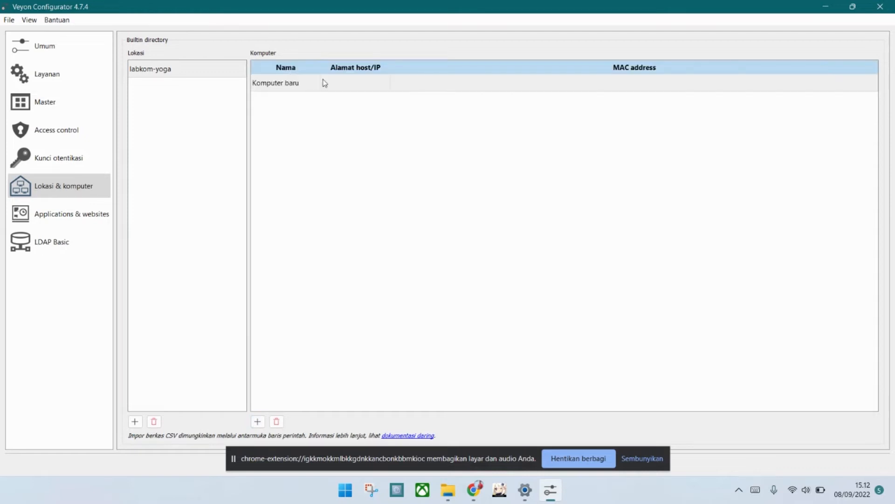
double_click(292, 85)
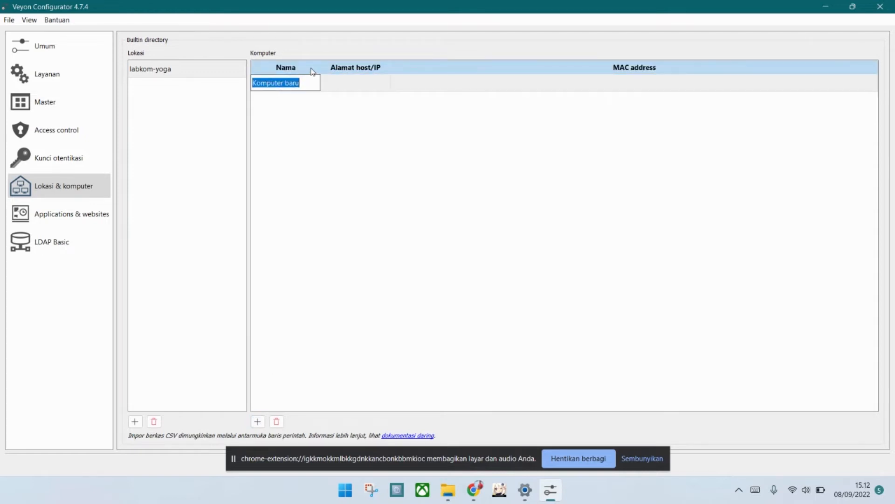
click(317, 143)
double_click(294, 82)
text(KOMP)
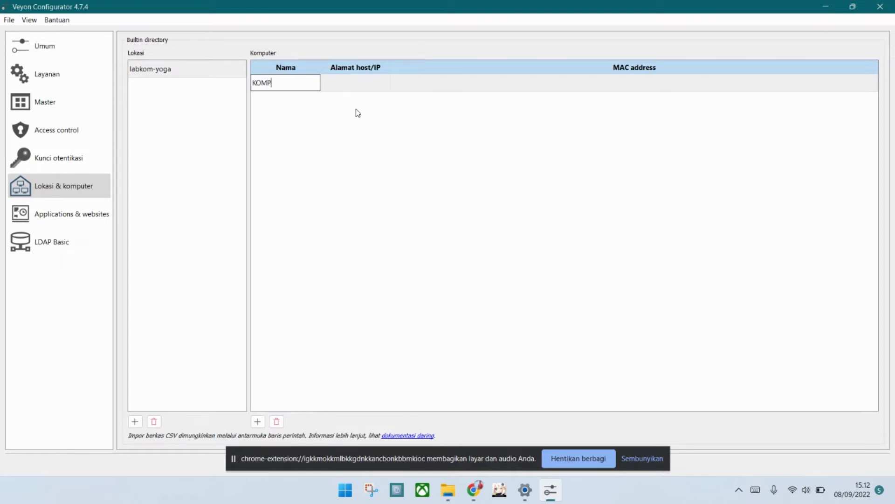
key(BackSpace)
key(BackSpace)
click(353, 87)
click(297, 87)
Step: Copy the computer name KOM-KUR into the same computer's host/IP address
double_click(294, 83)
click(270, 83)
drag(270, 82, 221, 88)
drag(293, 84, 251, 86)
key(ctrl+c)
click(354, 88)
click(349, 85)
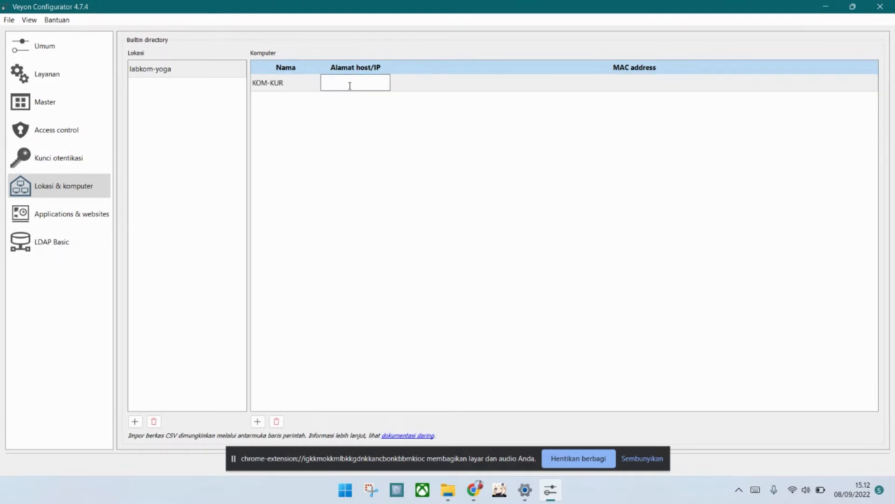
key(ctrl+v)
key(Return)
click(419, 169)
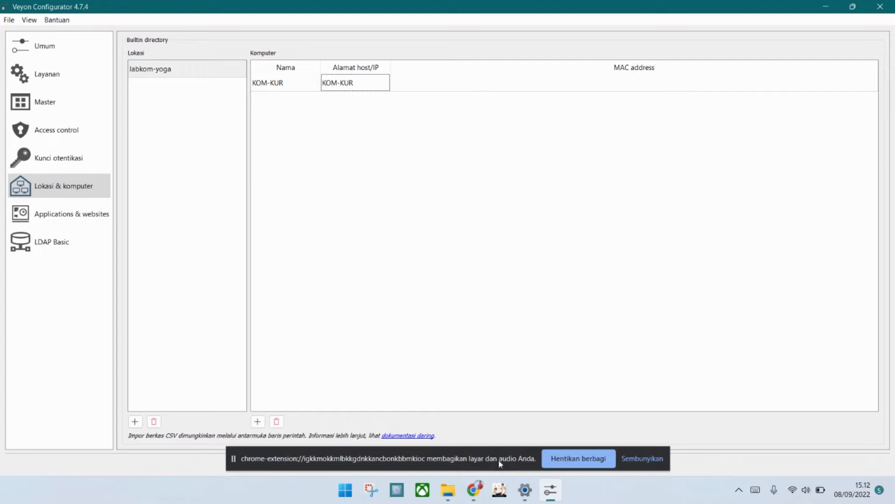
Step: Hide the screen-sharing notice, apply the configuration and restart the Veyon service
click(652, 467)
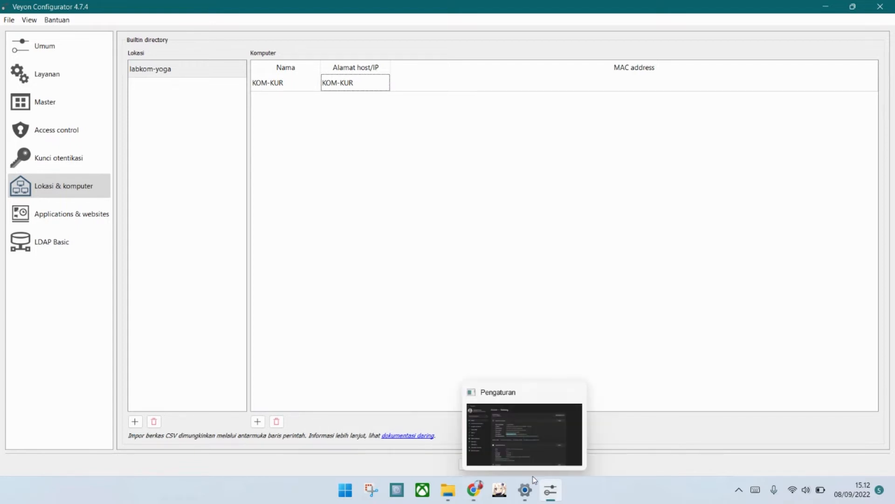
click(529, 466)
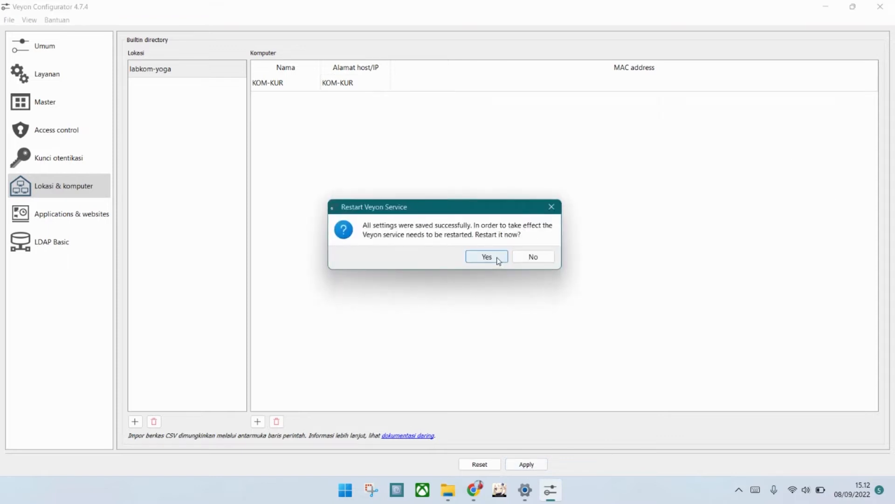
click(489, 259)
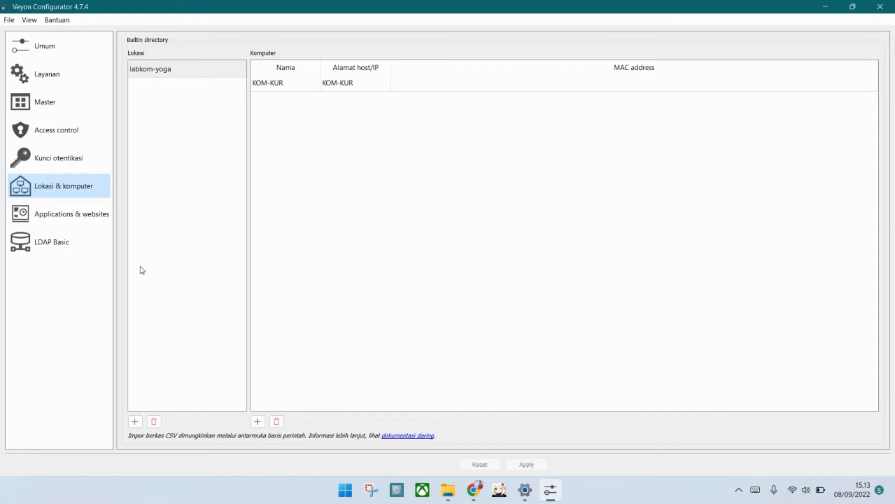
Step: Look through the Applications & websites, LDAP Basic, key, Access control, Master and Layanan settings, ending at Umum to check the authentication method
click(55, 215)
click(46, 244)
click(52, 182)
click(51, 157)
click(51, 133)
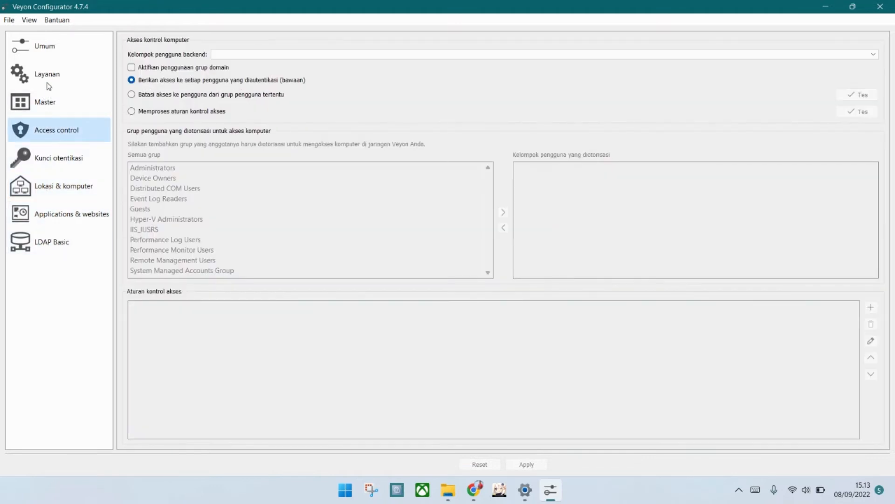
click(45, 106)
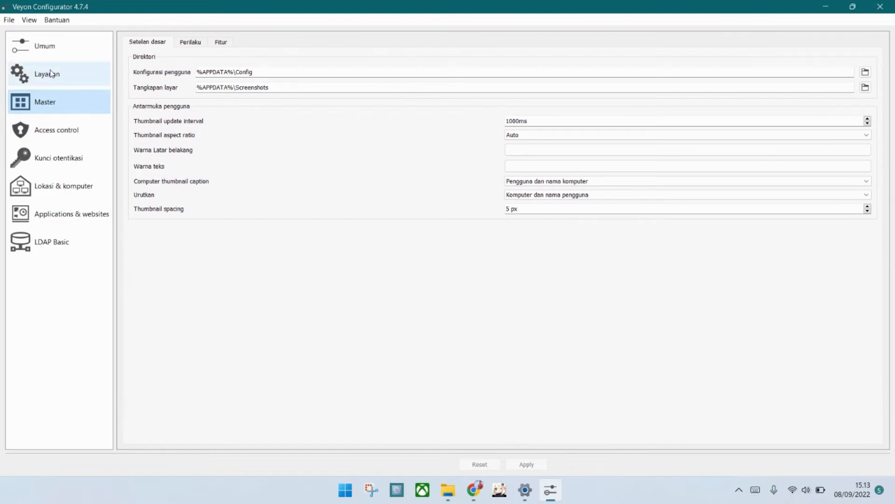
click(47, 74)
click(44, 46)
click(47, 74)
click(40, 103)
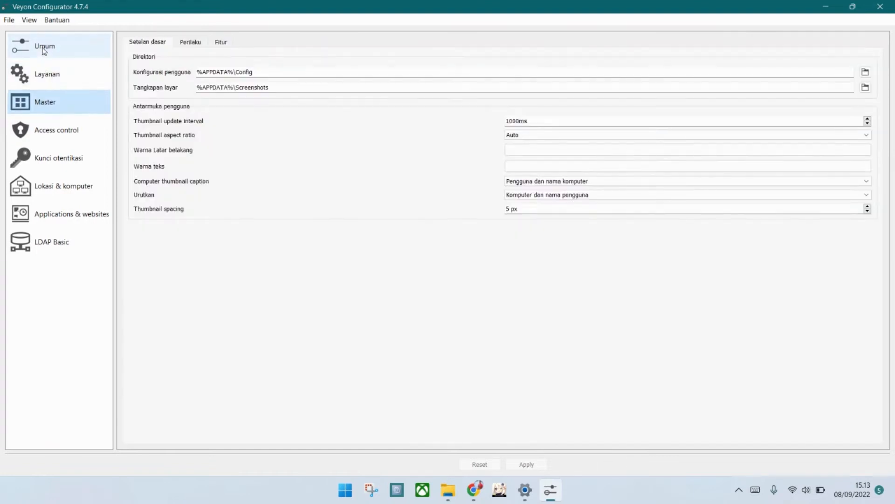
click(43, 47)
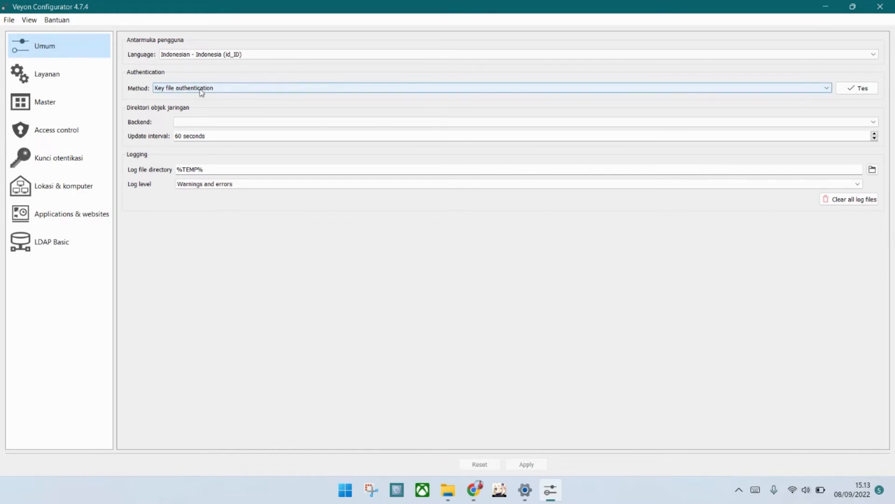
Step: Review every settings page in order from Layanan through LDAP Basic, including the authentication keys and the listed computer
click(46, 83)
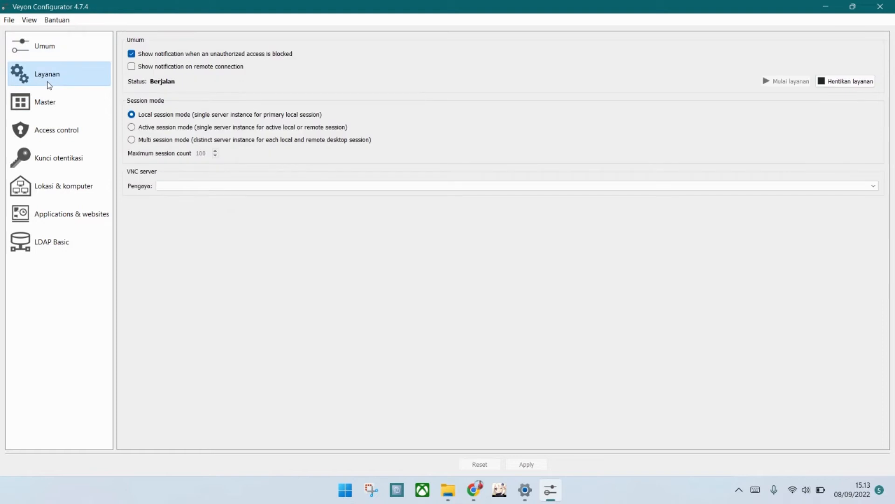
click(47, 105)
click(49, 138)
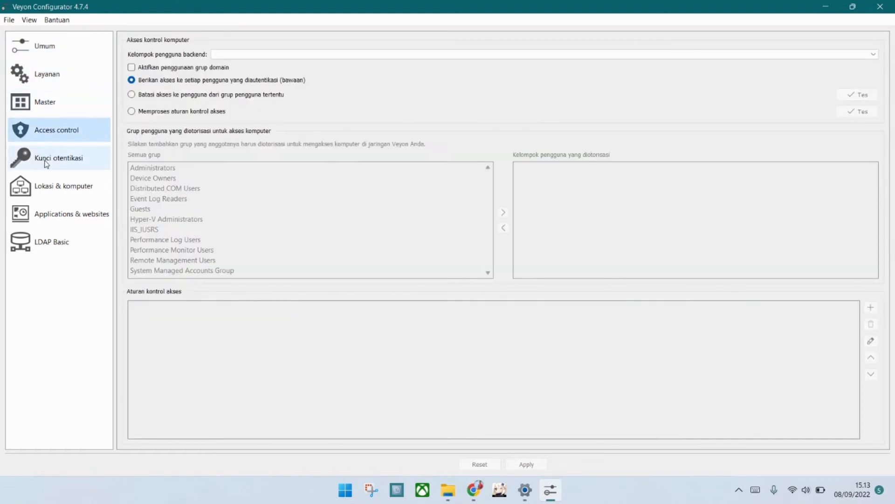
click(45, 161)
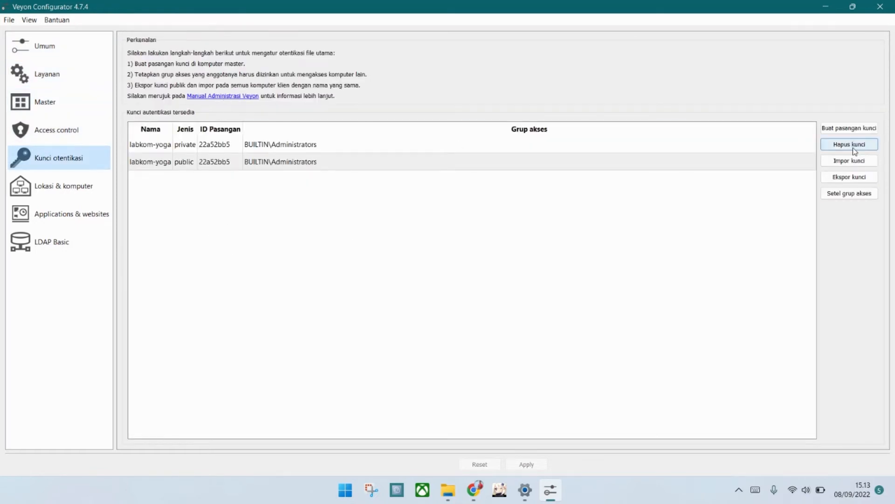
click(49, 188)
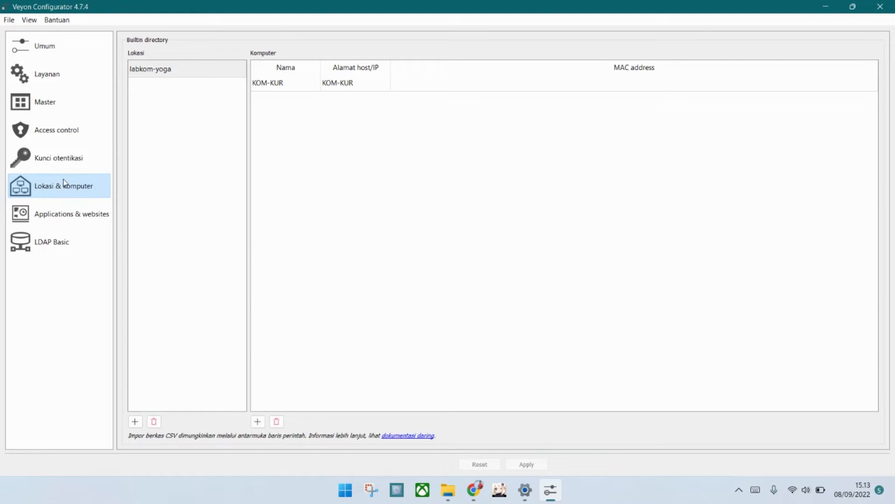
click(58, 165)
click(61, 222)
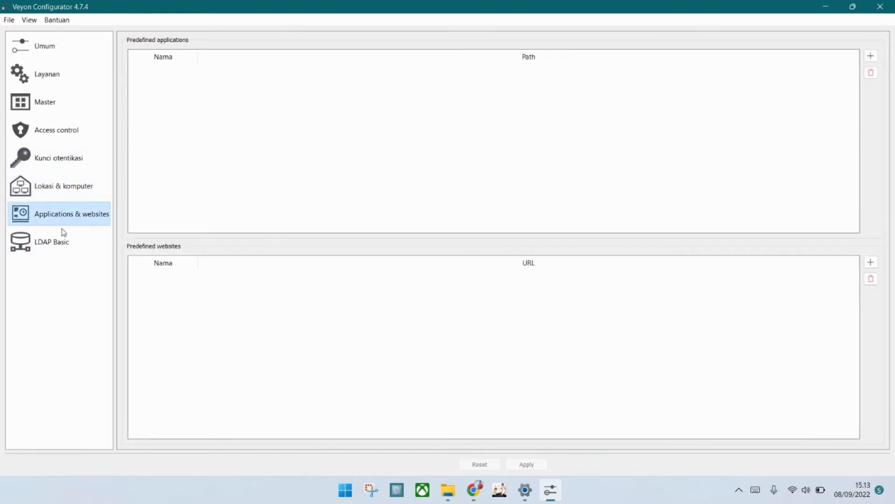
click(52, 248)
Step: Recheck the Lokasi & komputer, Access control, Master and Layanan pages and return to the Umum settings
click(59, 179)
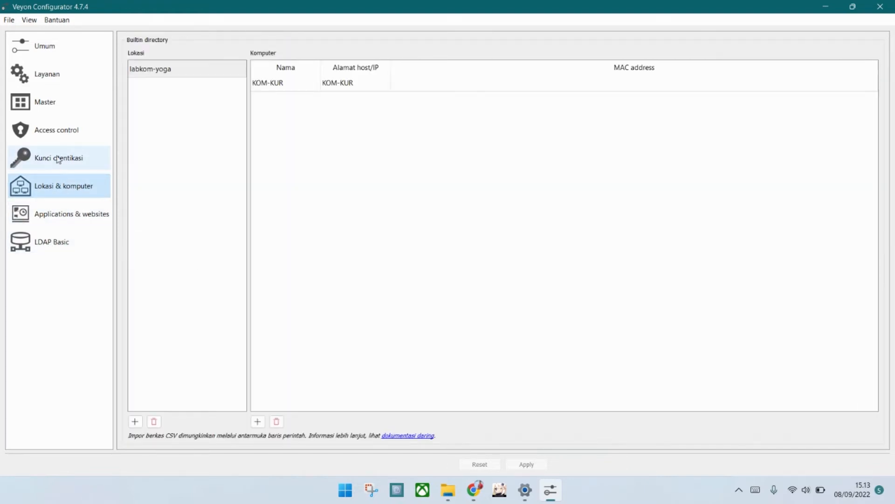
click(51, 129)
click(47, 105)
click(41, 75)
click(40, 47)
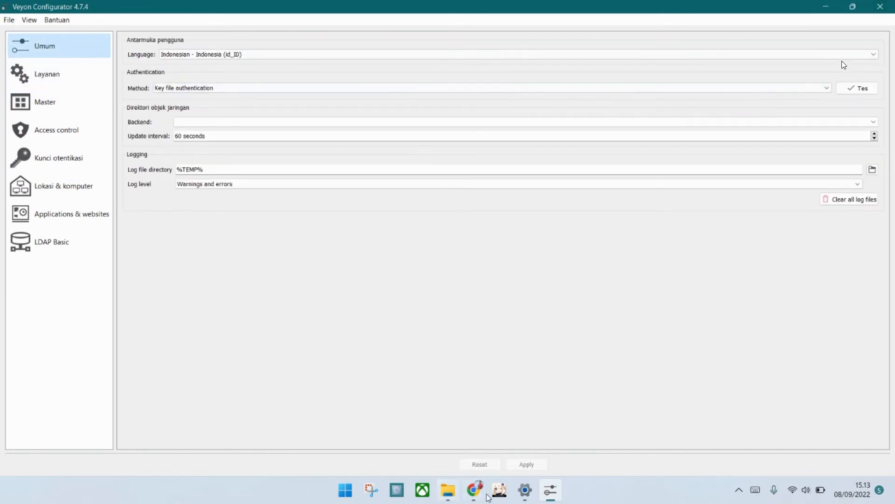
mouse_move(532, 494)
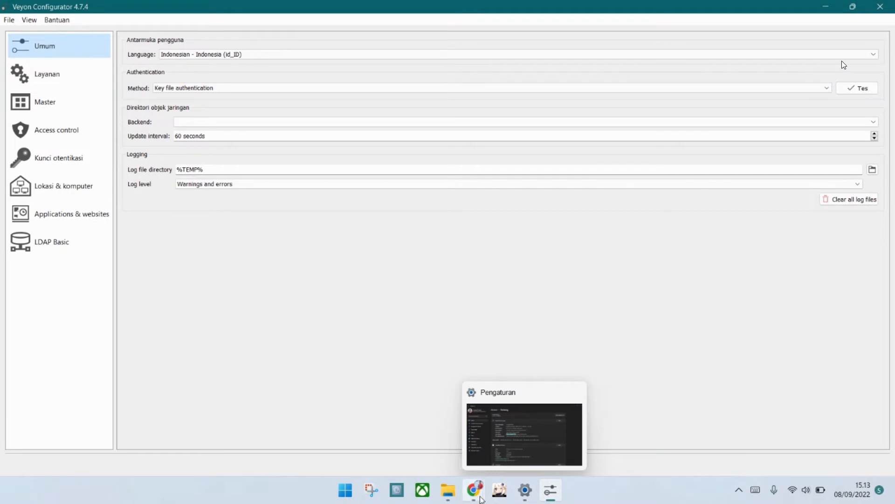
click(474, 490)
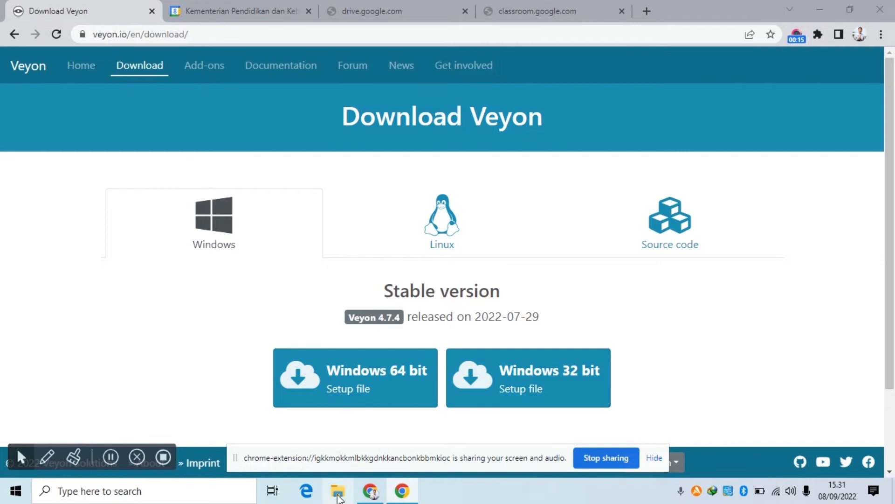
Step: Switch to File Explorer on the client computer and open the properties of This PC to check the Windows system type
click(338, 490)
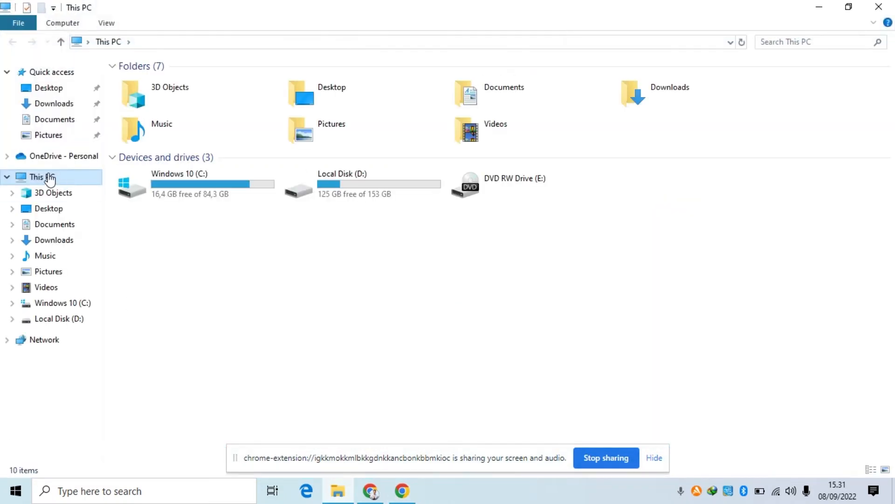
right_click(50, 181)
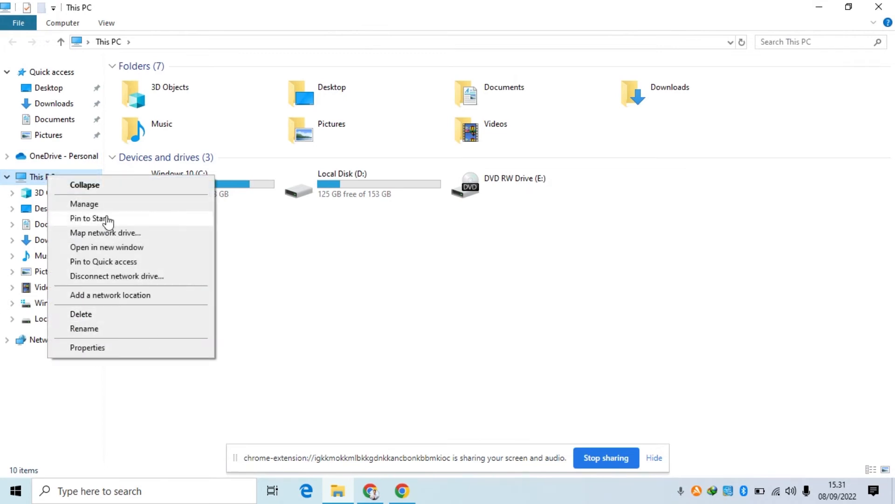
click(426, 322)
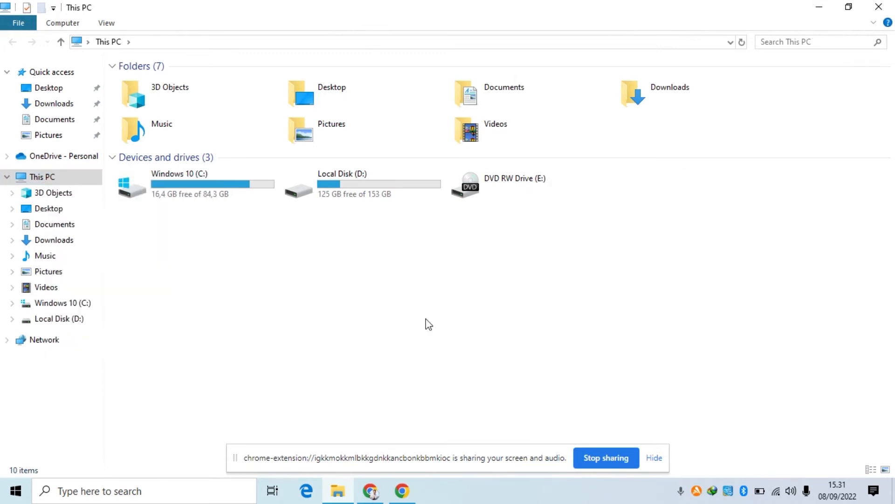
right_click(38, 182)
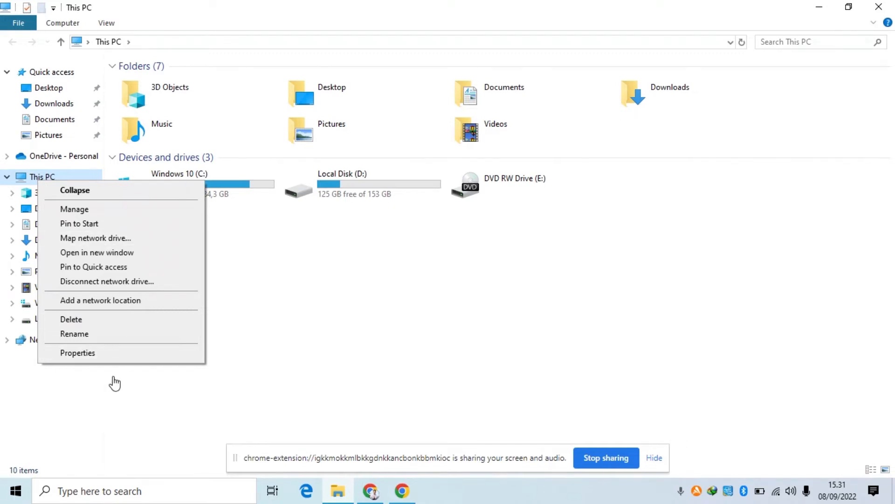
click(87, 357)
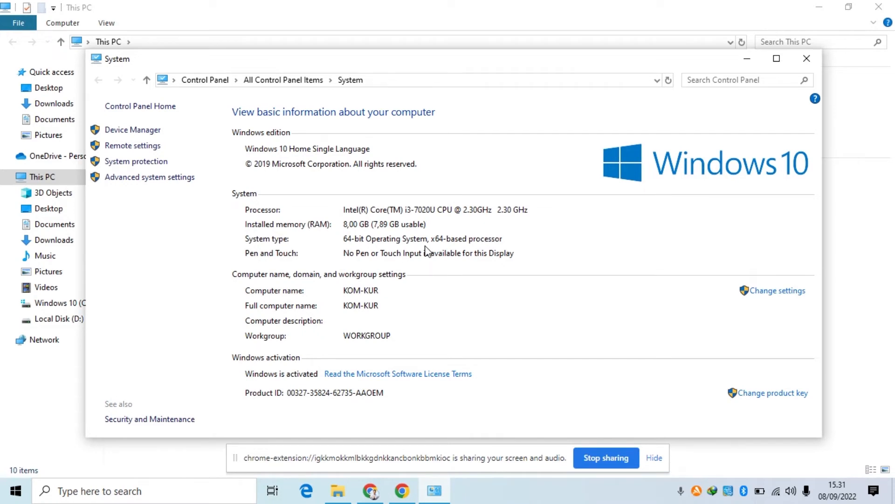
Step: Switch back to the Veyon download page in Chrome and download the Windows 64 bit setup file
click(370, 490)
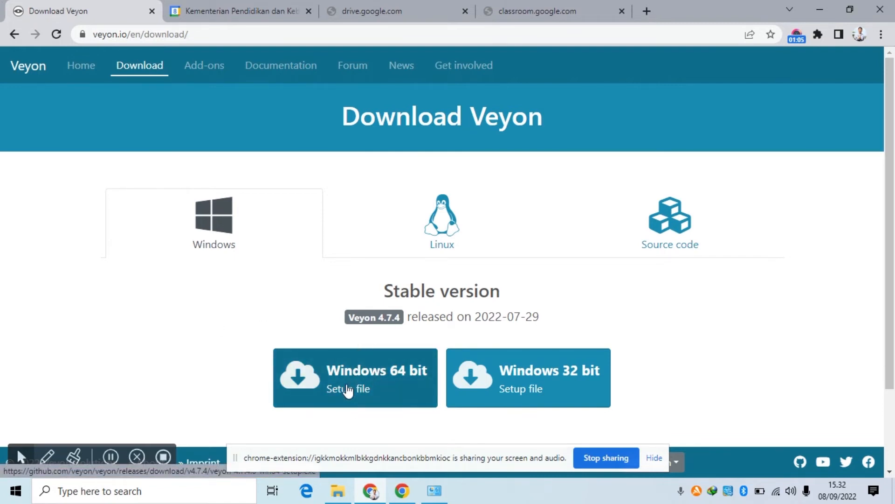
click(347, 390)
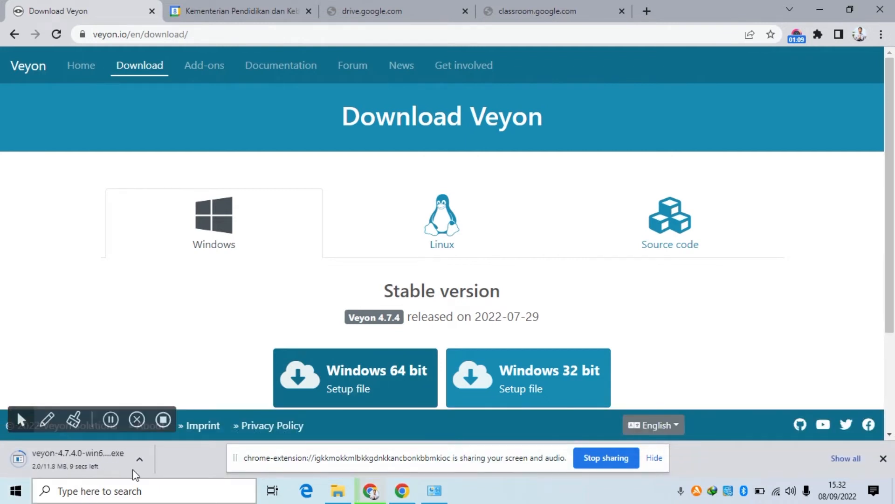
scroll(224, 334, down, 2)
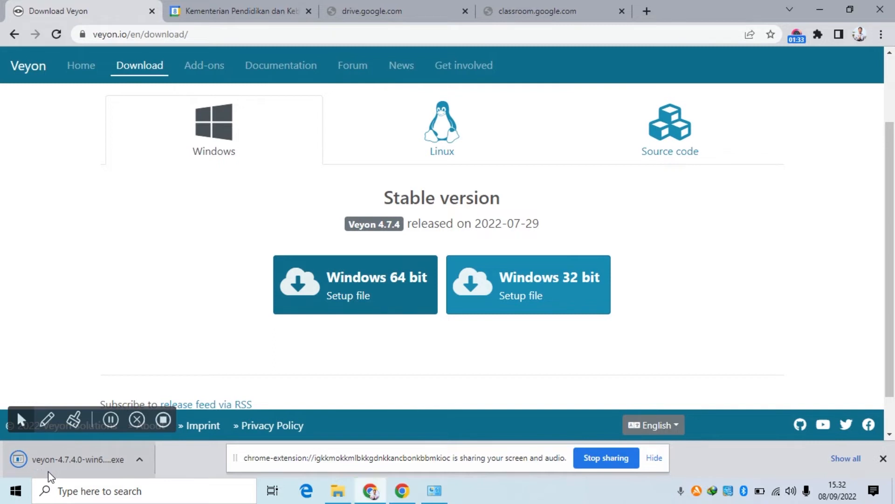
Step: Run the downloaded Veyon 4.7.4.0 win64 installer, allow it past the security warning and accept the license agreement
click(48, 471)
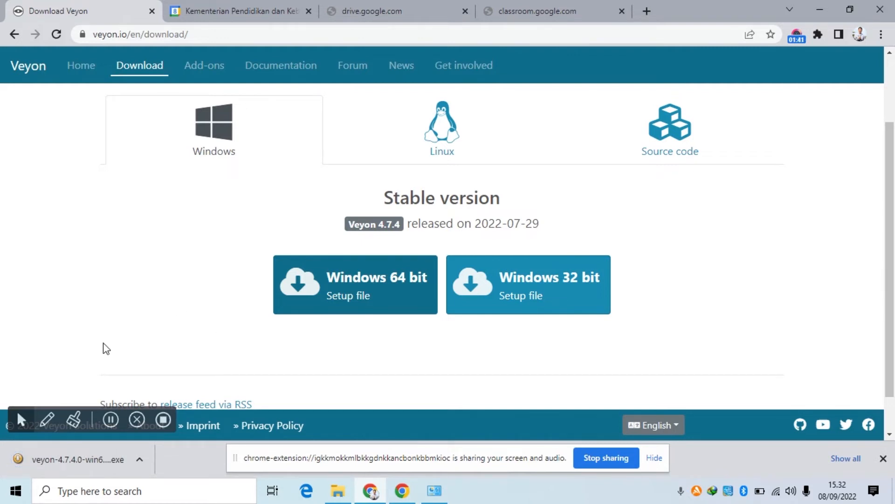
click(88, 469)
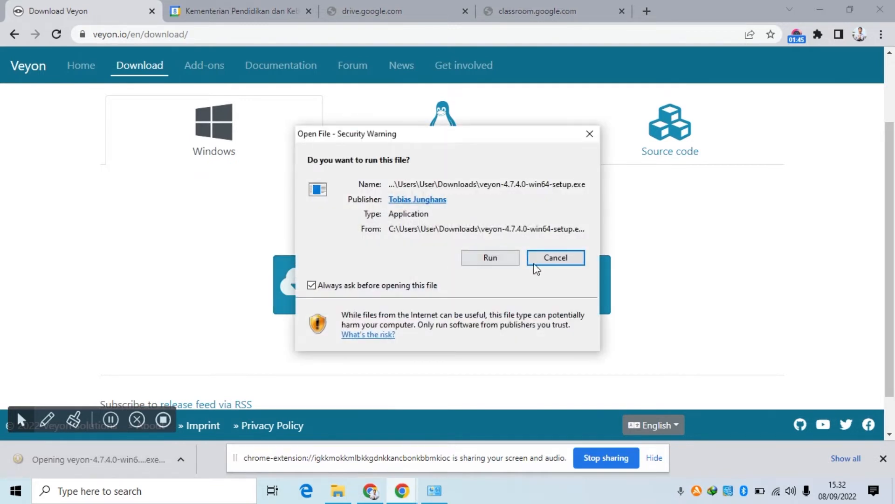
click(499, 259)
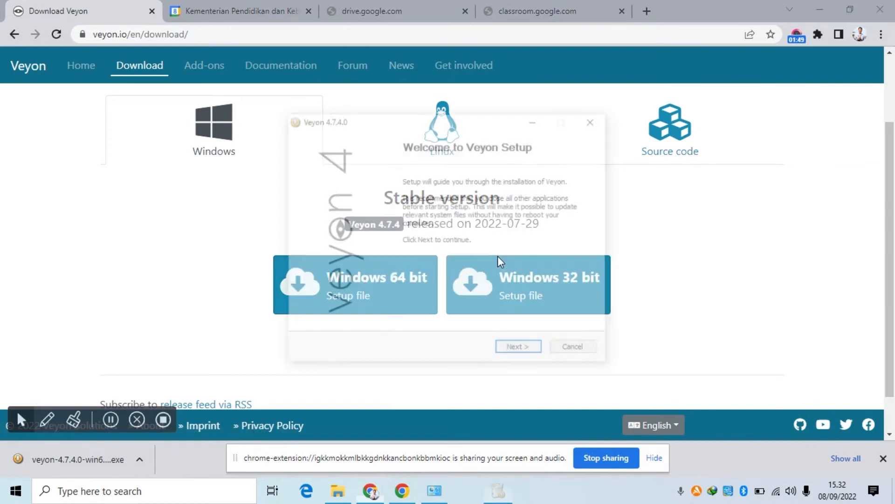
click(521, 352)
click(520, 350)
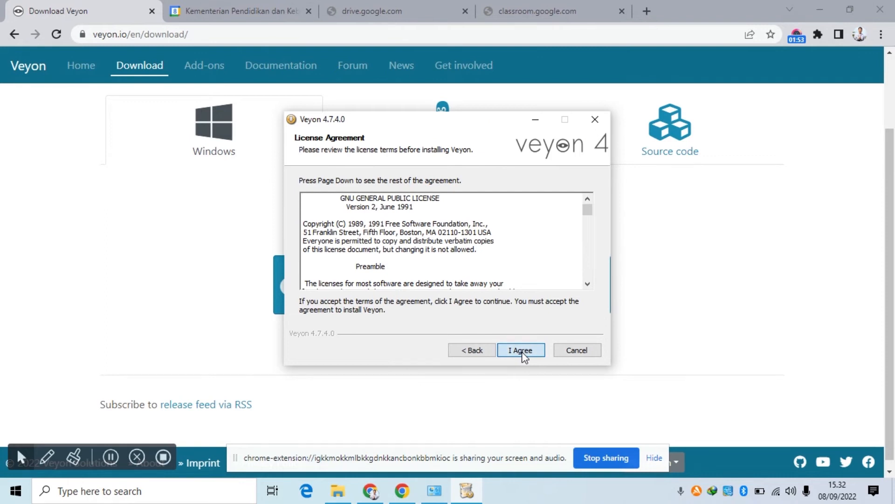
click(523, 353)
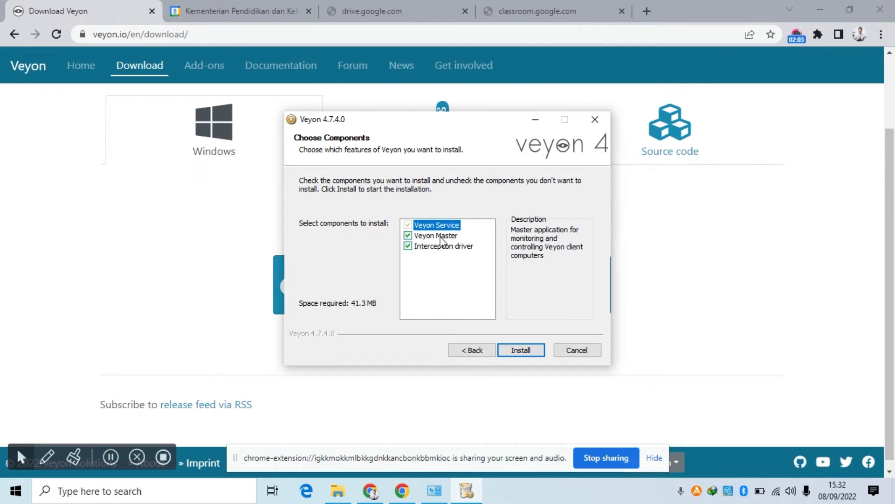
Step: Exclude the Veyon Master component, install the remaining components and finish setup with Veyon Configurator set to run
click(407, 237)
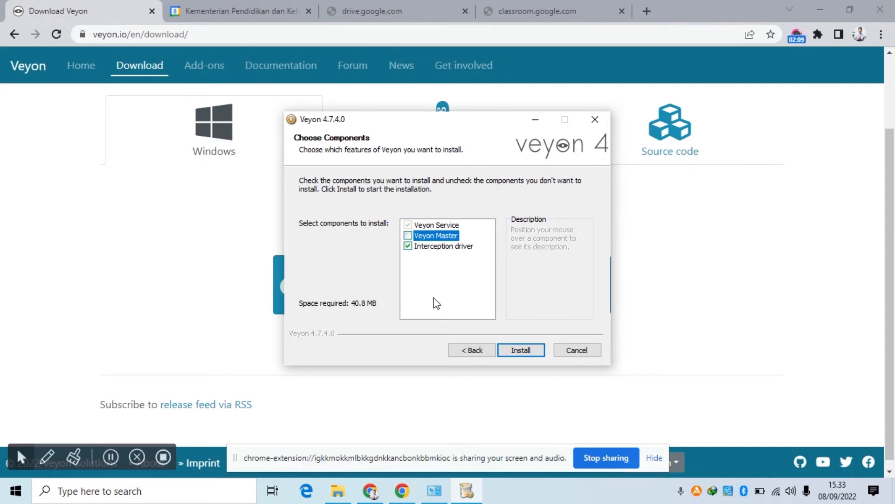
click(409, 237)
click(409, 236)
click(520, 352)
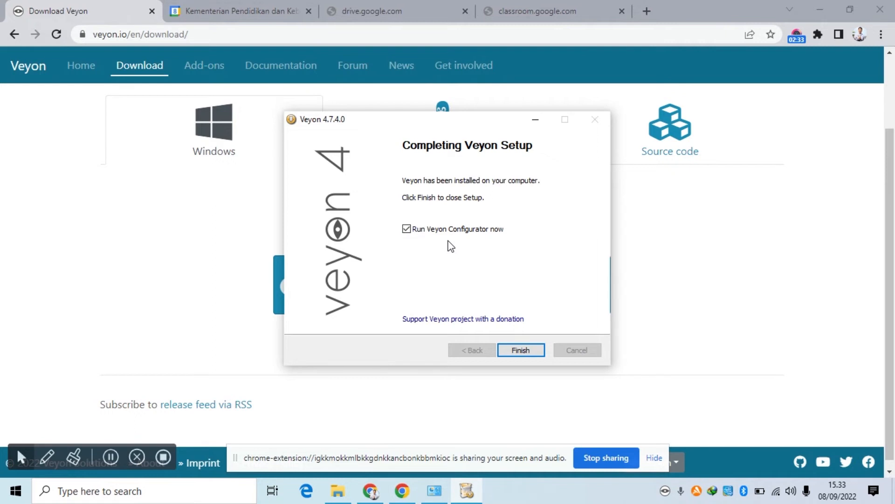
click(521, 352)
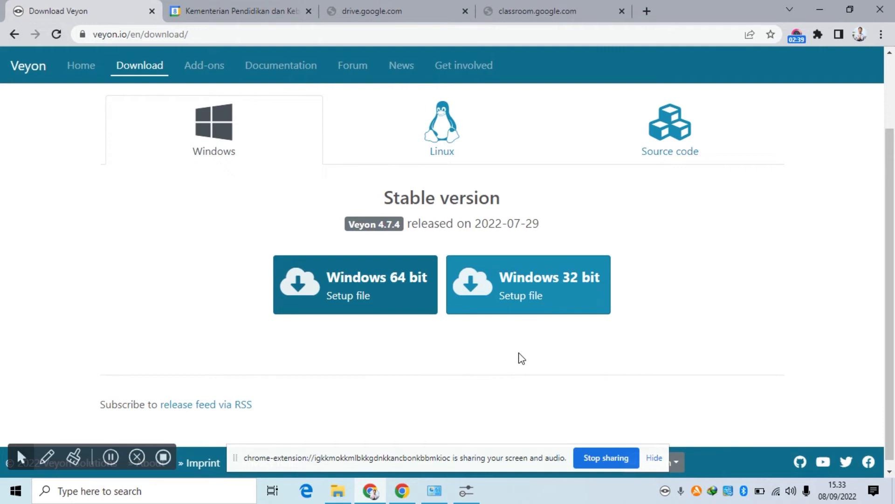
Step: Bring up Veyon Configurator, maximize its window and set the authentication method to Key file authentication
mouse_move(467, 487)
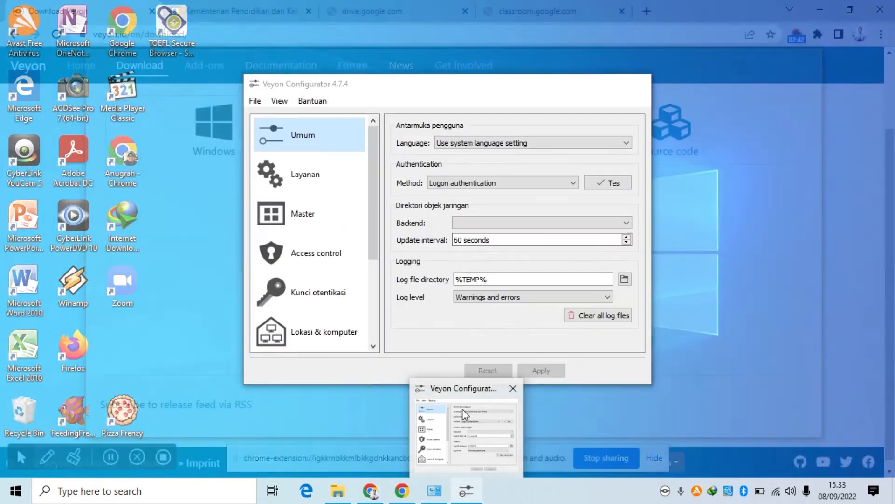
click(464, 414)
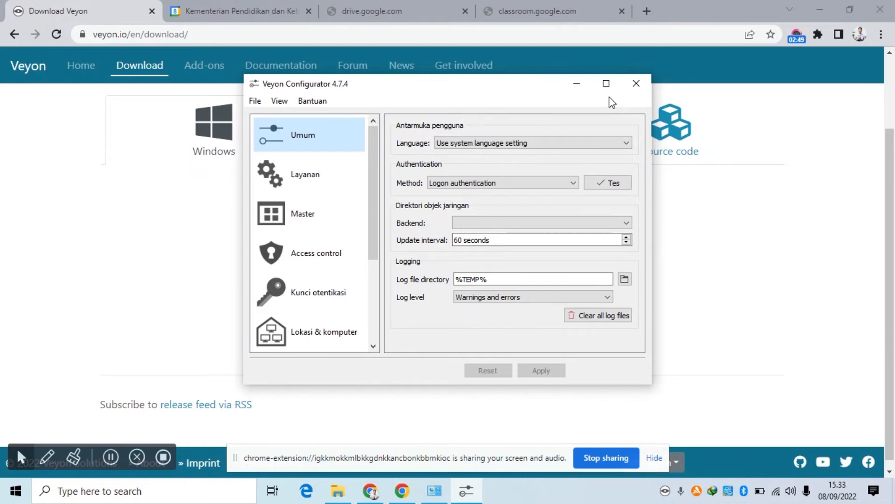
click(606, 84)
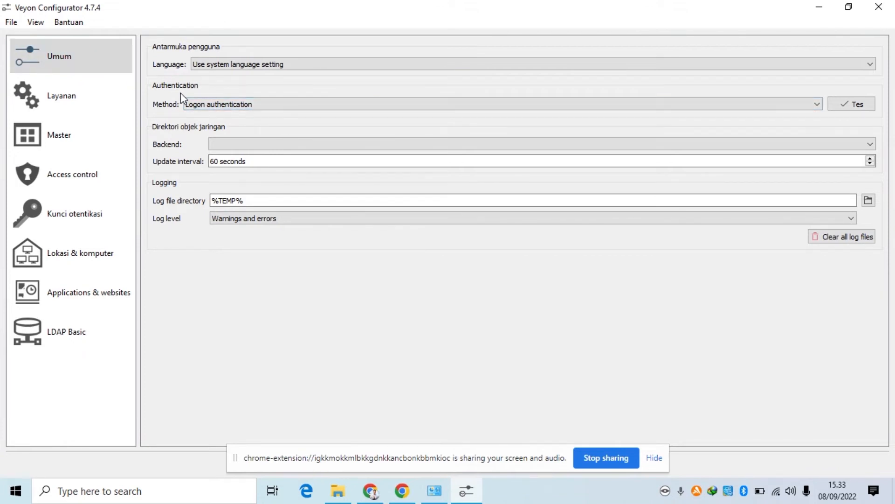
click(272, 106)
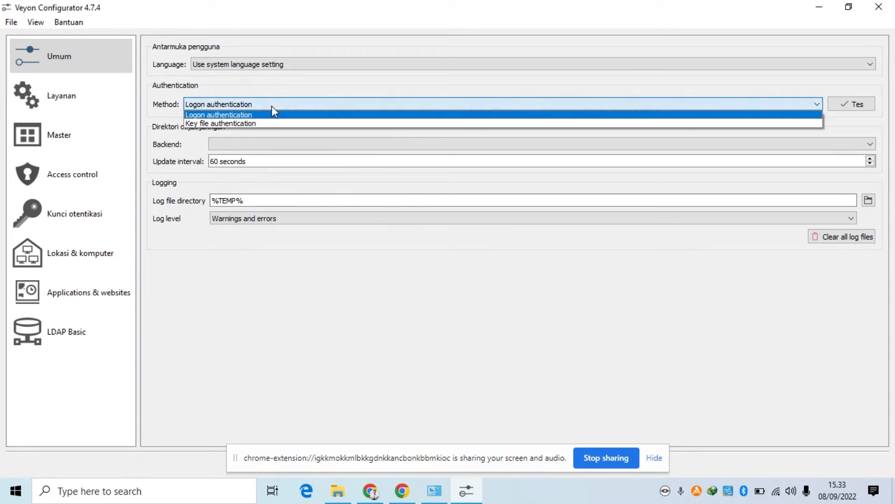
click(228, 124)
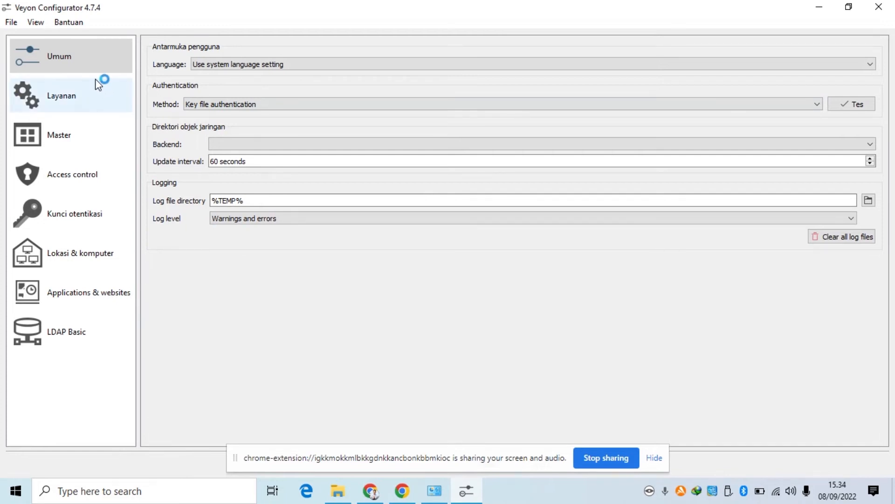
Step: Look through the Layanan, Master and Access control pages, ending at Kunci otentikasi to examine the available authentication keys
click(50, 105)
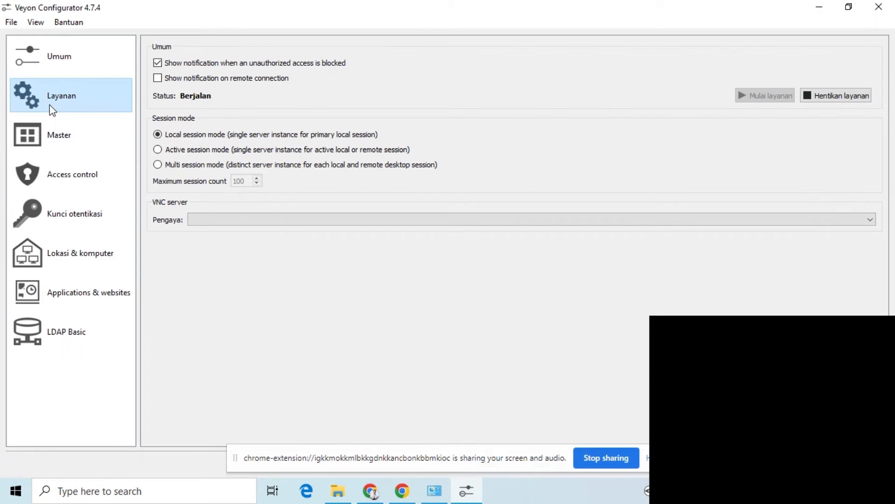
click(59, 145)
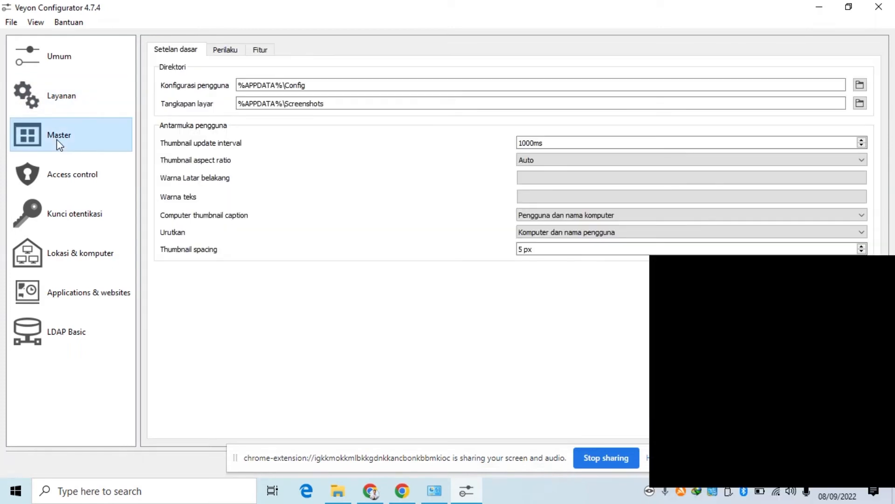
click(64, 184)
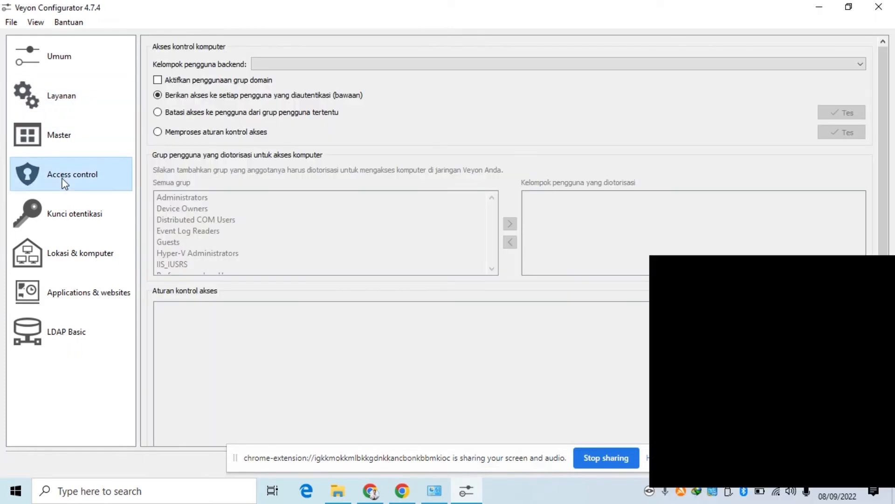
click(60, 223)
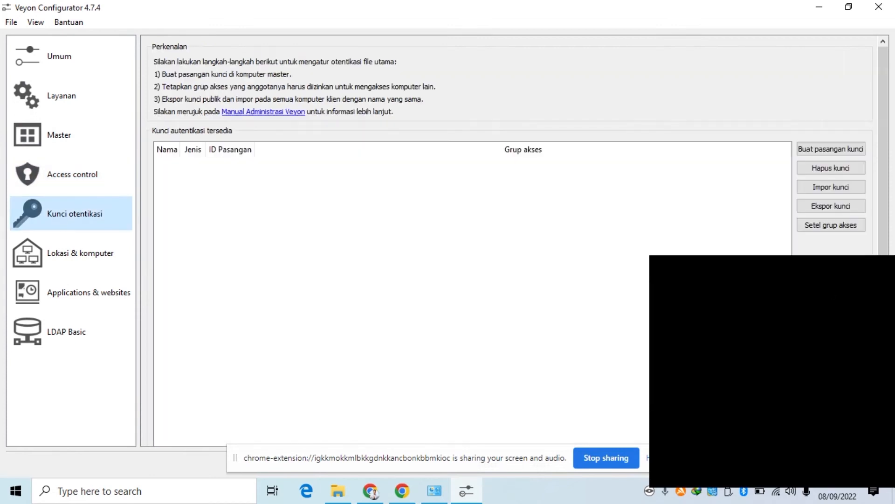
click(878, 283)
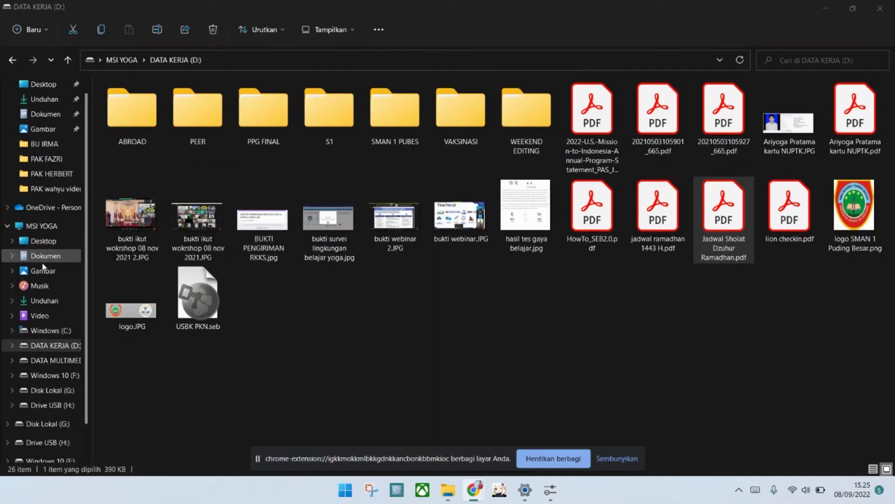
Step: Copy labkom-yoga_public_key.pem from the Desktop folder and paste it onto Drive USB (H:)
scroll(58, 451, up, 1)
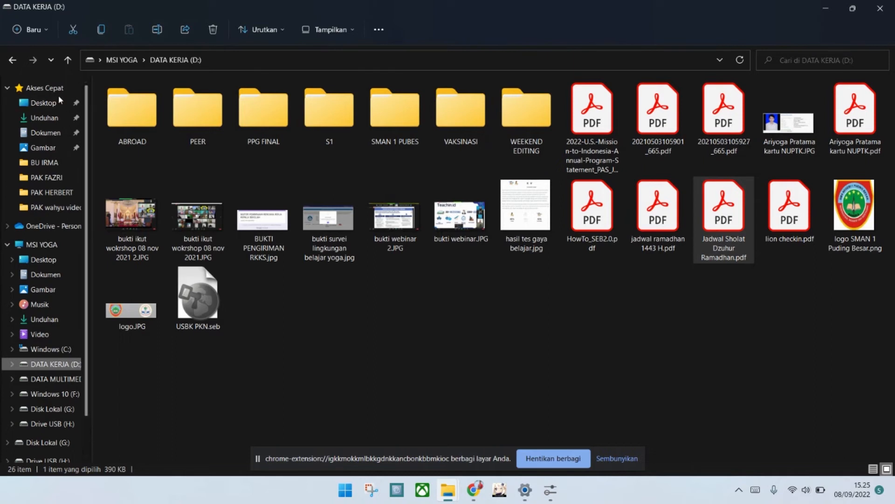
click(46, 103)
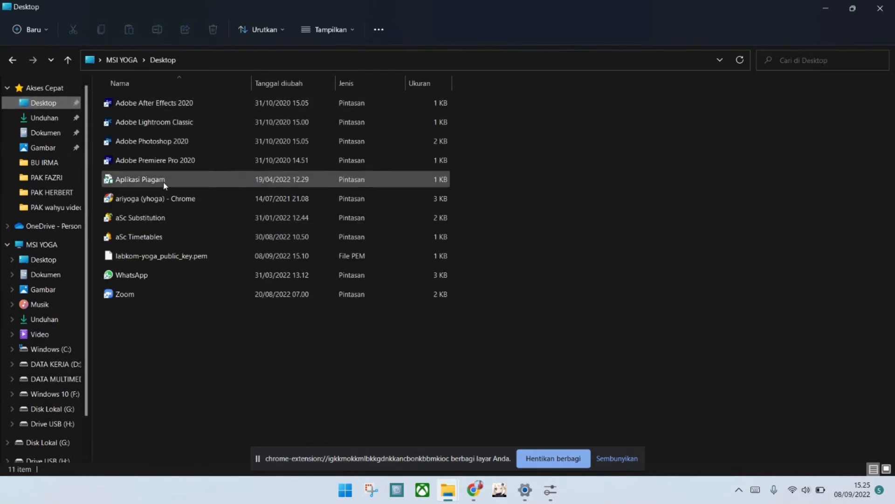
click(172, 263)
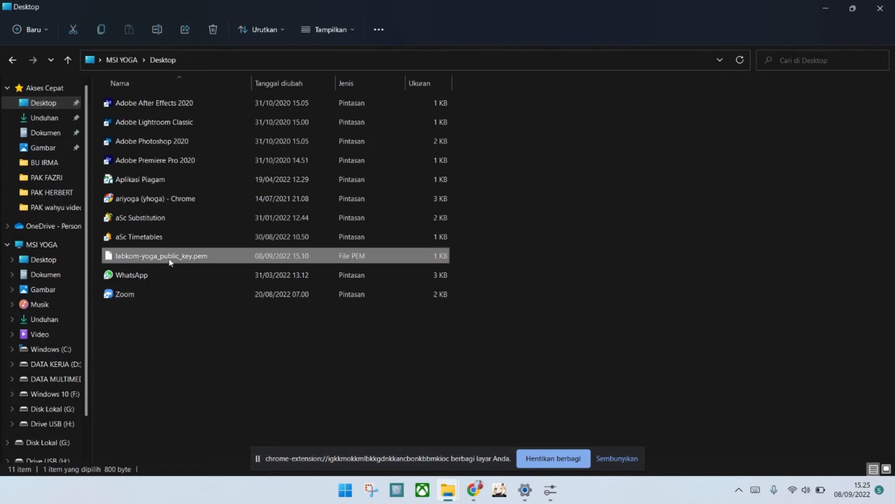
right_click(169, 259)
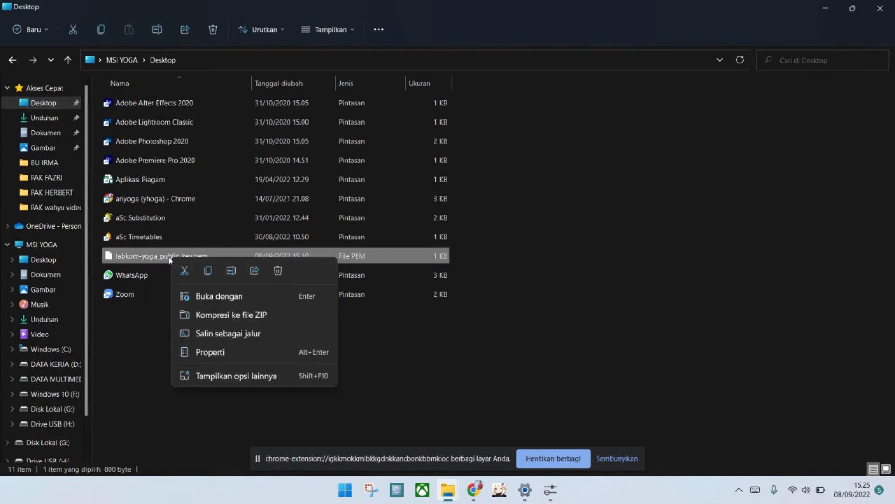
click(208, 270)
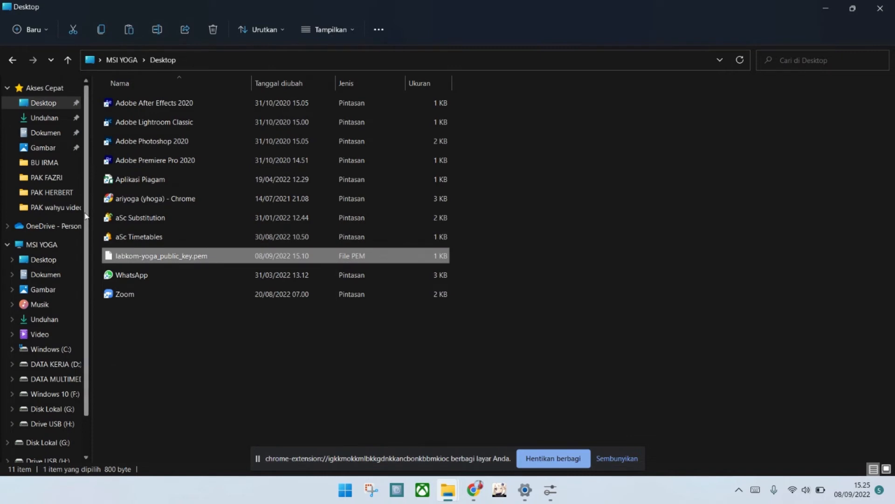
scroll(77, 351, down, 2)
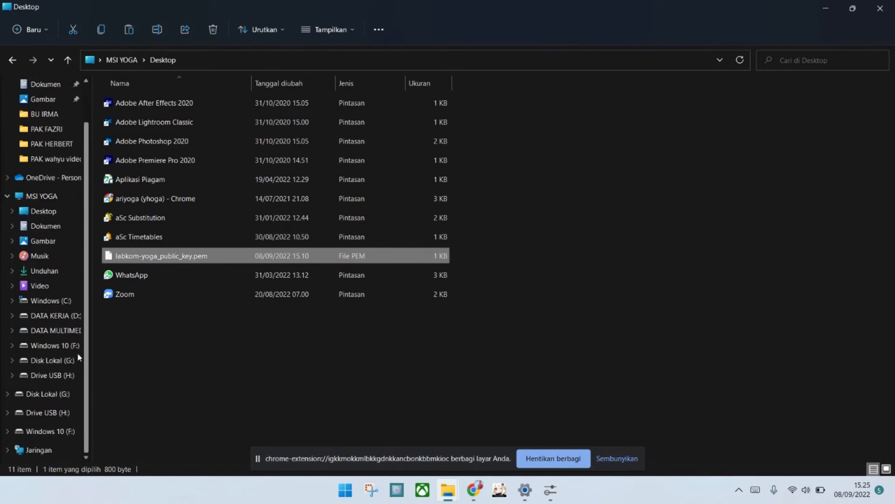
click(55, 417)
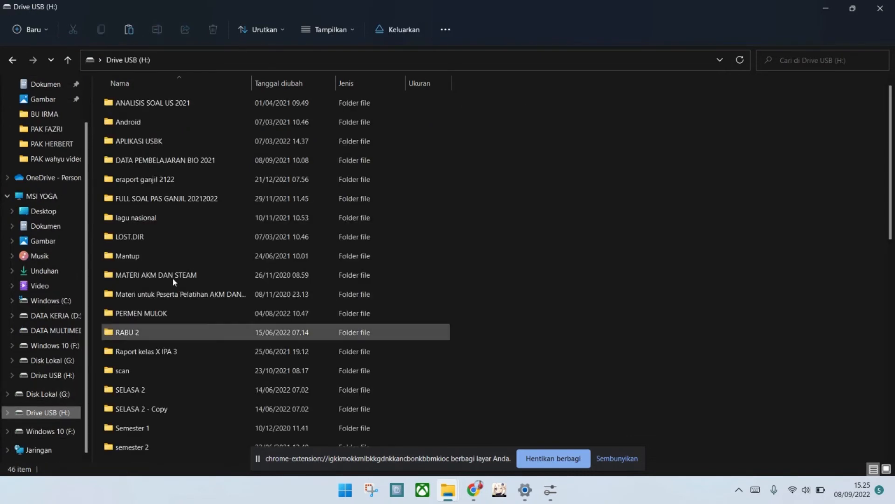
right_click(517, 153)
click(535, 174)
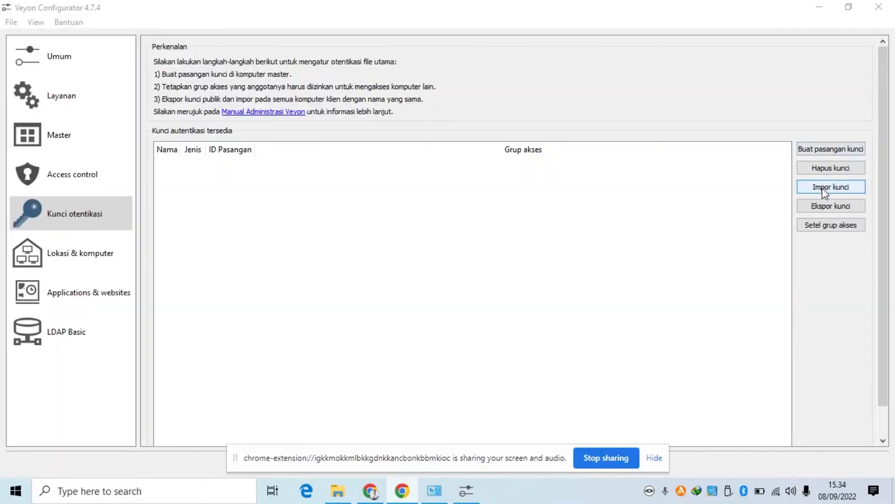
Step: Import labkom-yoga_public_key.pem from USB Drive (F:) on the client as the authentication key named labkom-yoga
click(822, 188)
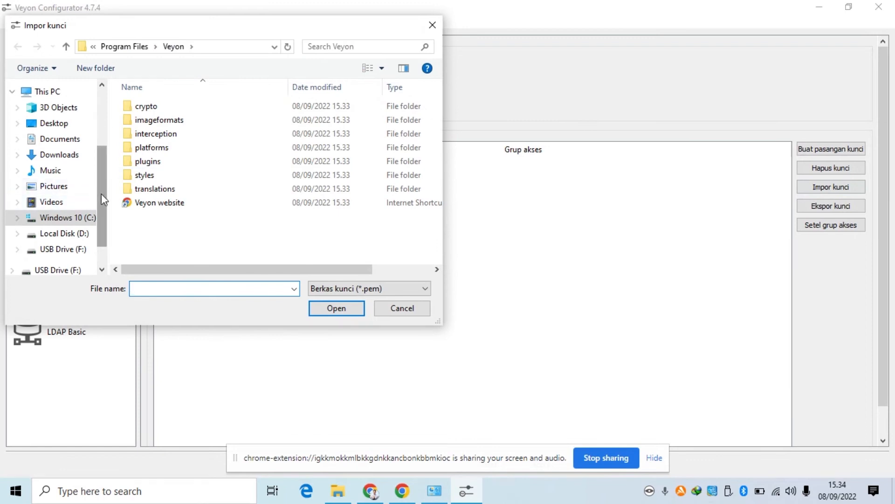
drag(101, 194, 96, 247)
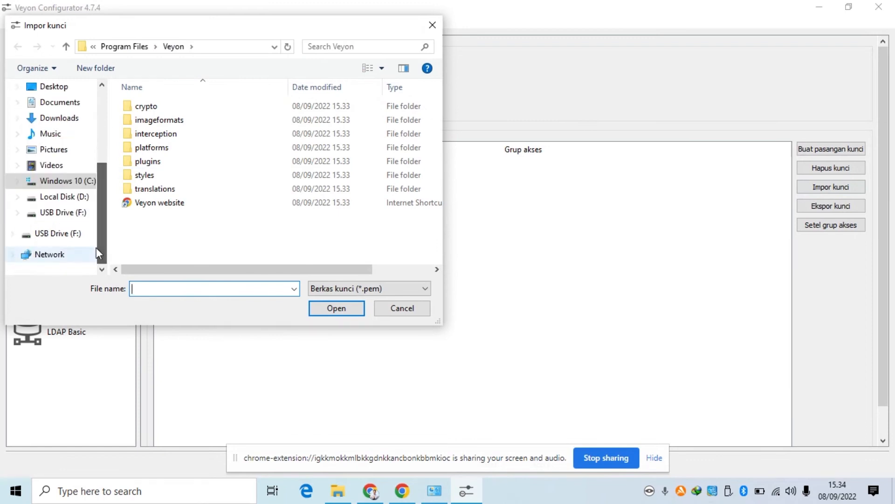
click(68, 216)
scroll(258, 236, down, 5)
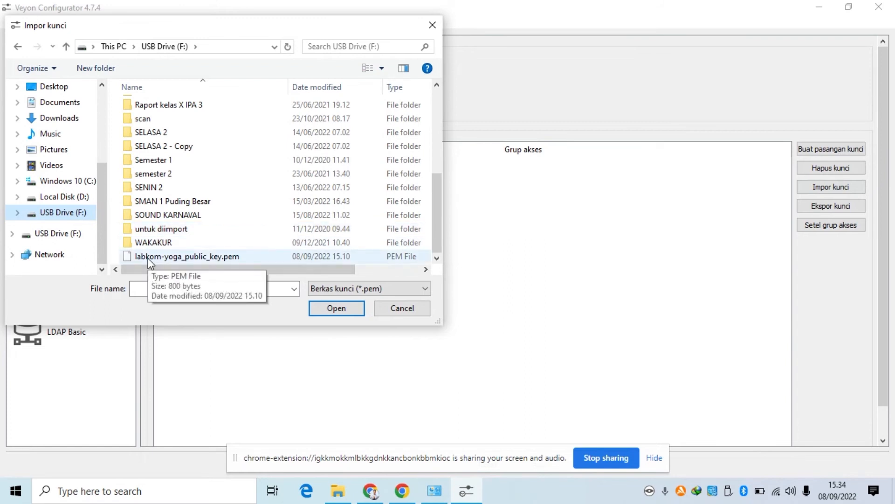
click(196, 259)
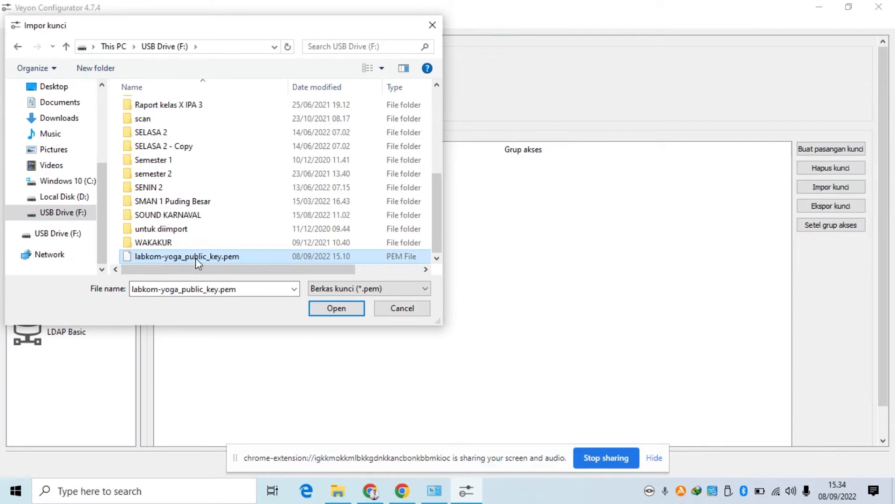
click(340, 311)
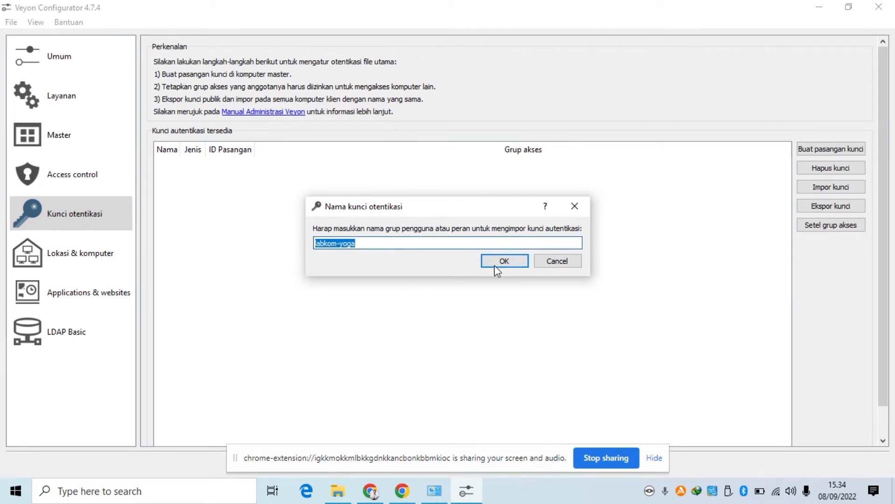
click(499, 265)
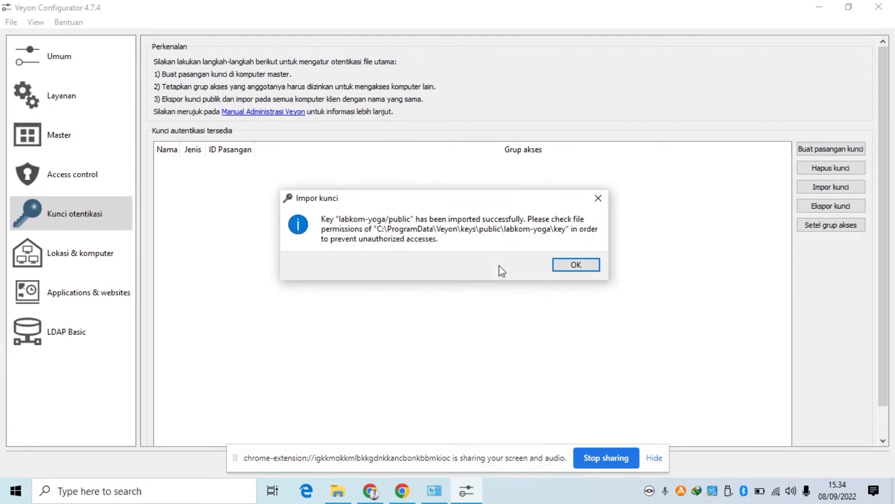
click(570, 269)
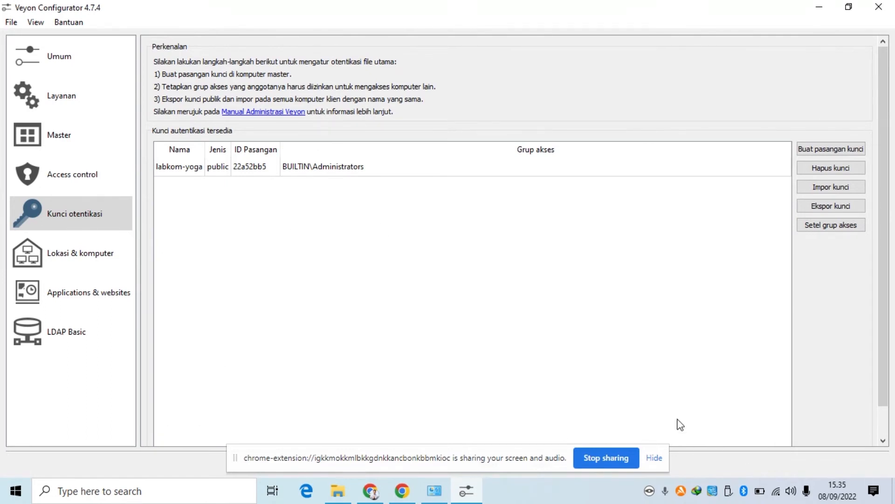
Step: Add a new location named labkom-yoga to the builtin directory under Lokasi & komputer
click(76, 255)
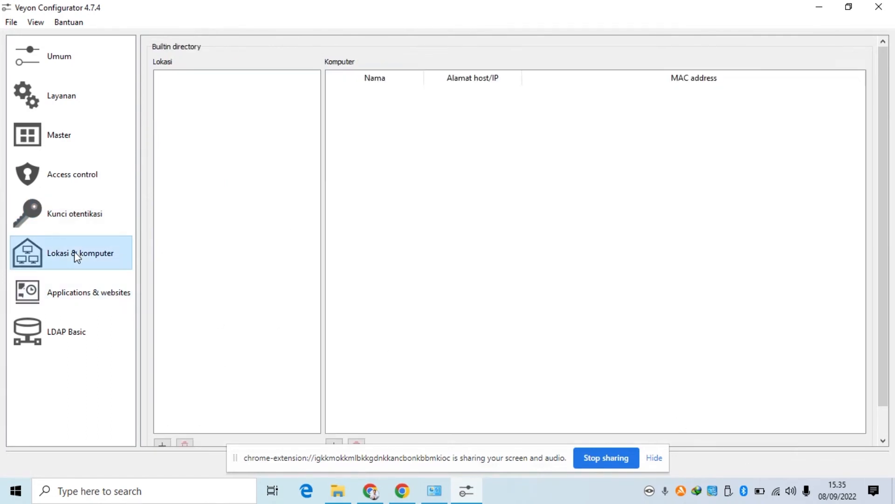
click(654, 459)
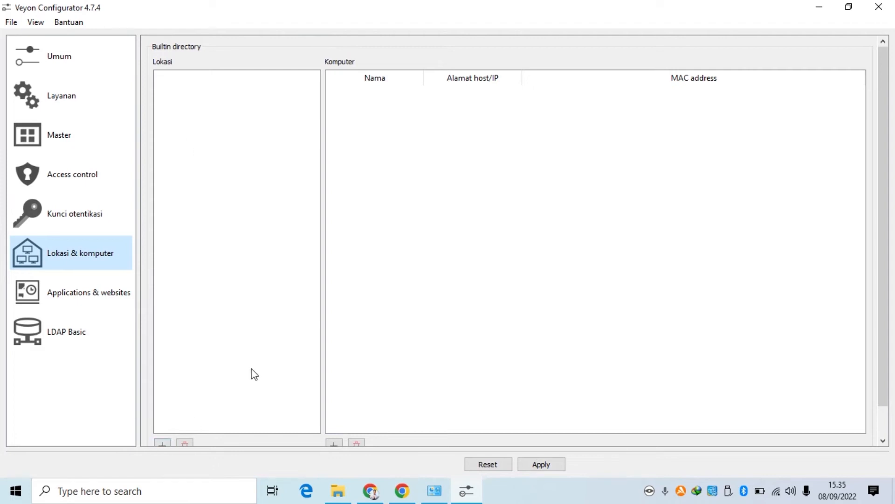
scroll(251, 368, down, 2)
click(162, 413)
scroll(205, 270, up, 2)
double_click(204, 85)
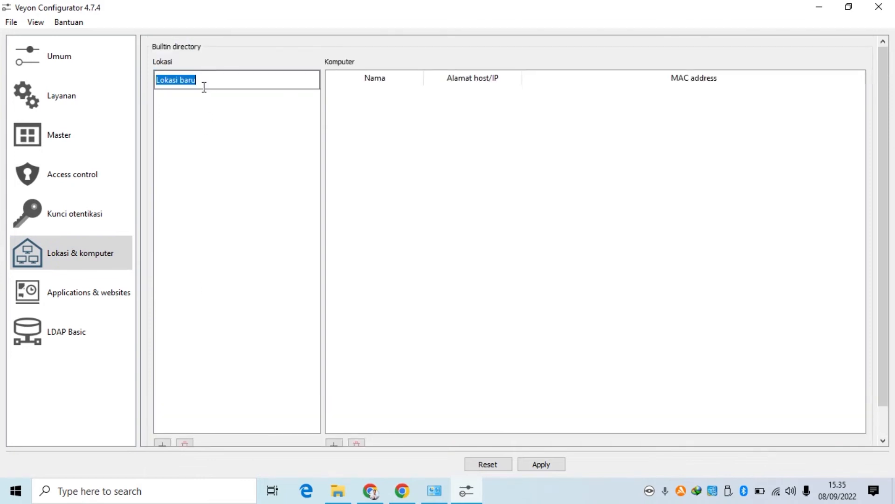
text(labkom-yoga)
Step: Apply the client's configuration changes and restart the Veyon service
scroll(233, 231, down, 1)
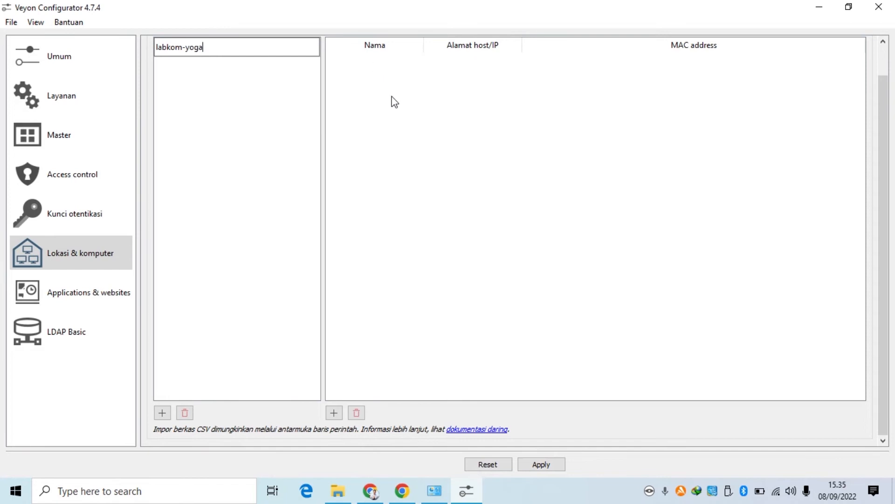
scroll(391, 96, up, 1)
scroll(395, 103, down, 1)
click(540, 466)
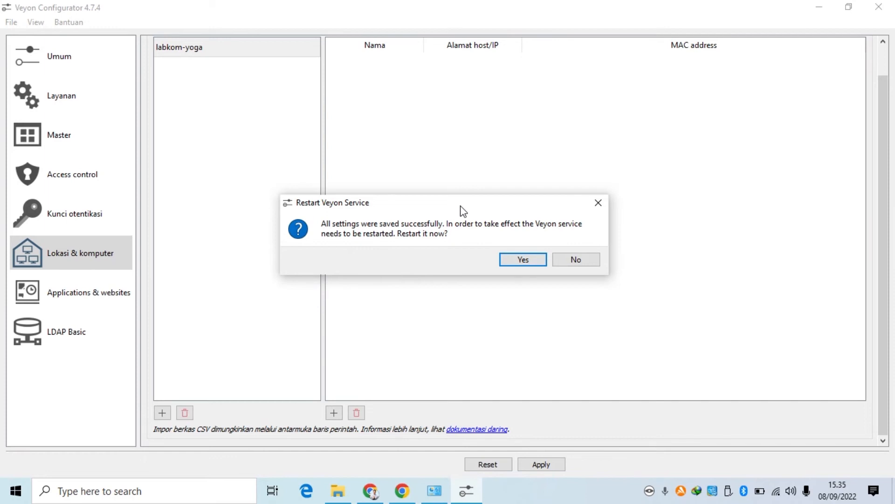
click(518, 253)
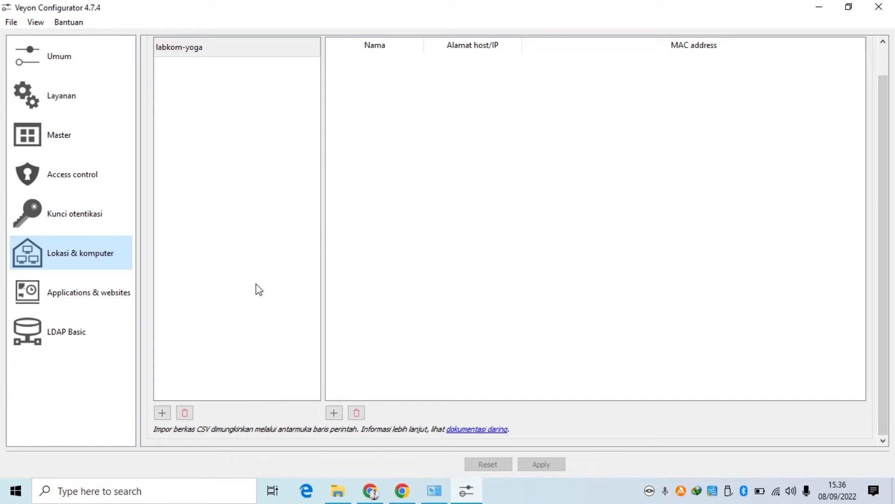
Step: Review the client's Applications & websites, LDAP Basic, Umum, Layanan, Master, Access control and Kunci otentikasi settings, ending at Lokasi & komputer
scroll(256, 290, up, 1)
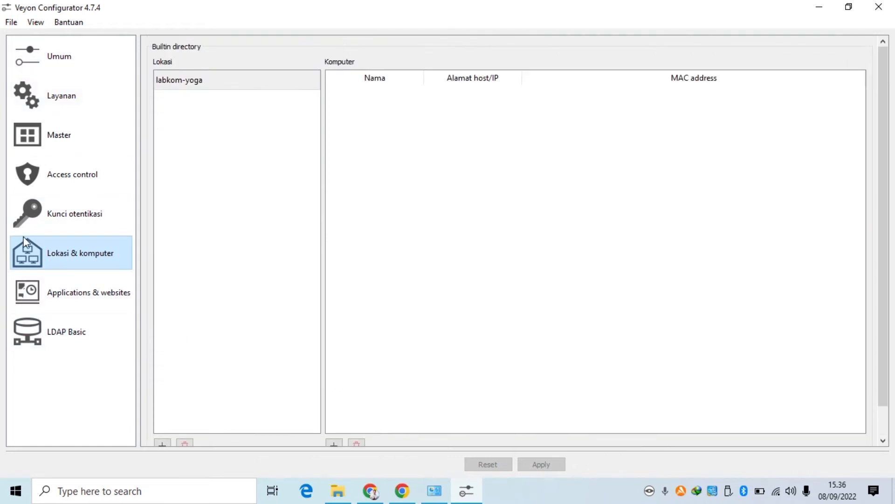
click(55, 307)
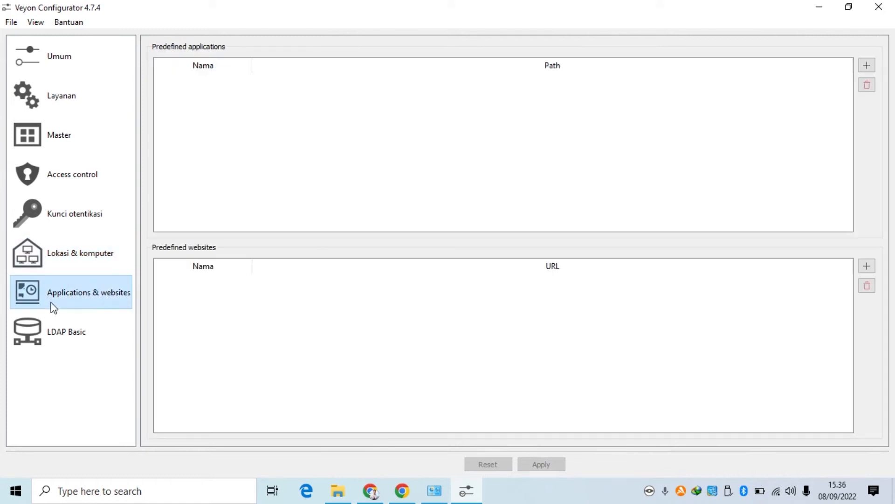
click(72, 349)
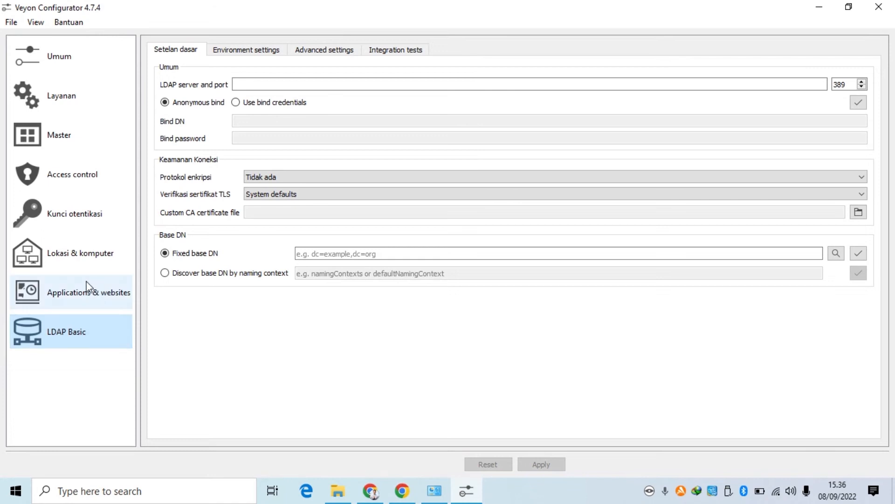
click(89, 68)
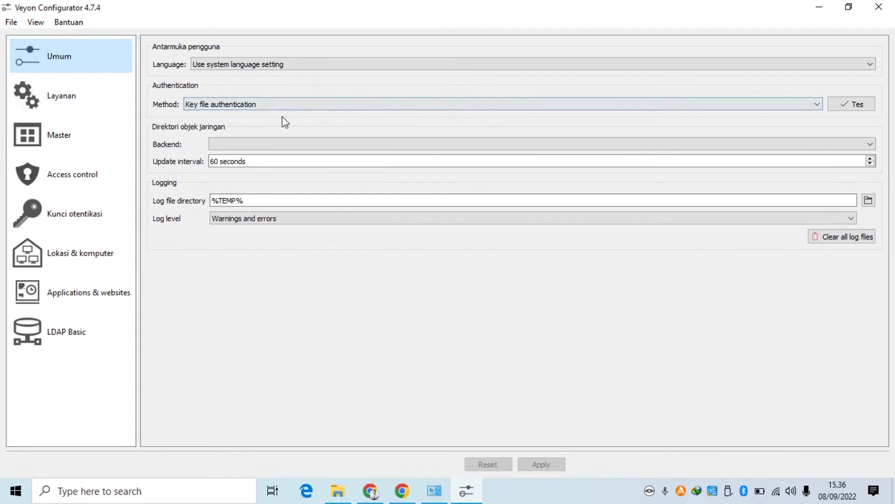
click(79, 101)
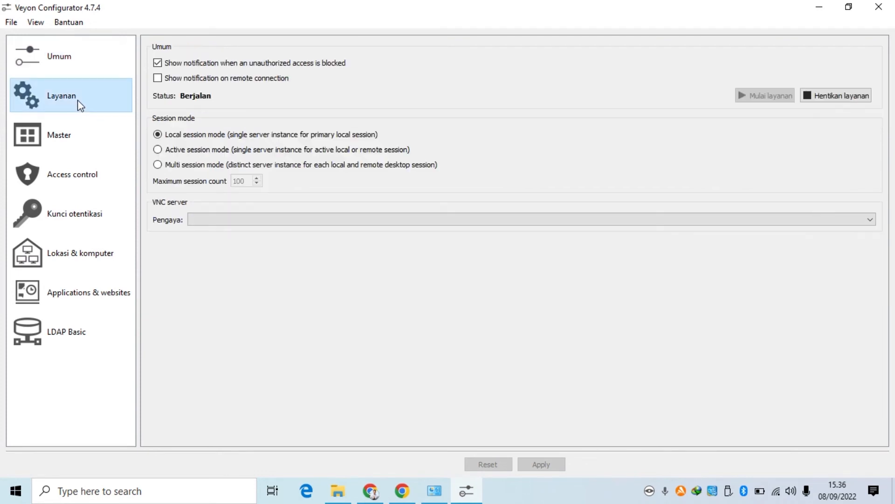
click(77, 137)
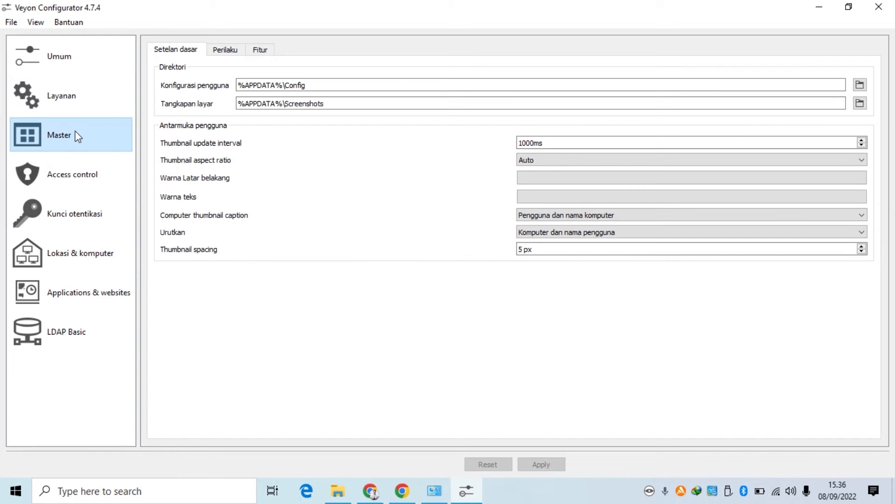
click(65, 180)
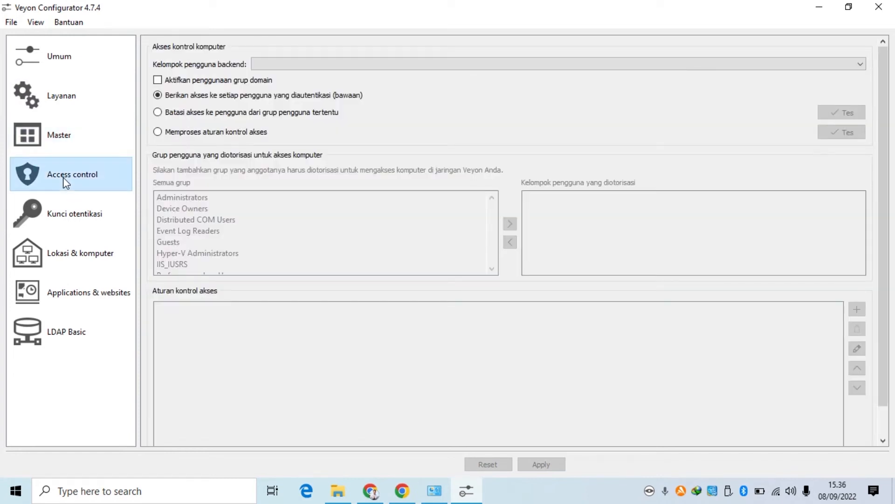
click(65, 211)
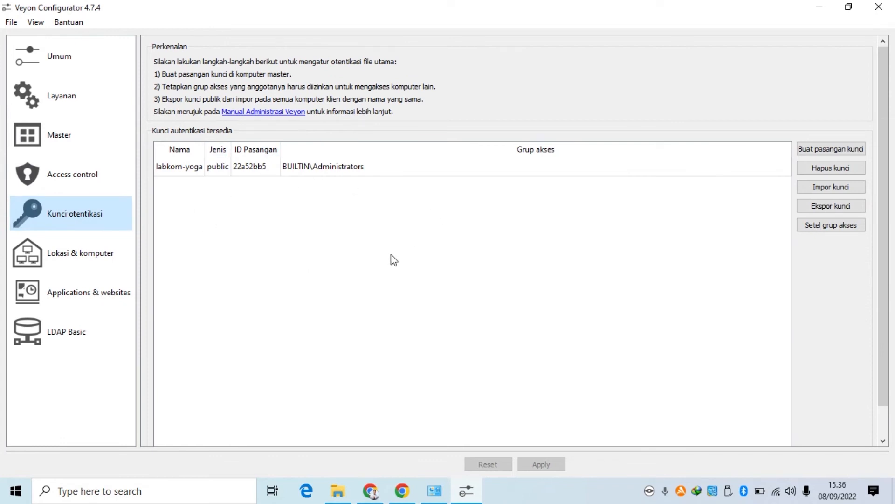
scroll(395, 283, down, 1)
click(26, 260)
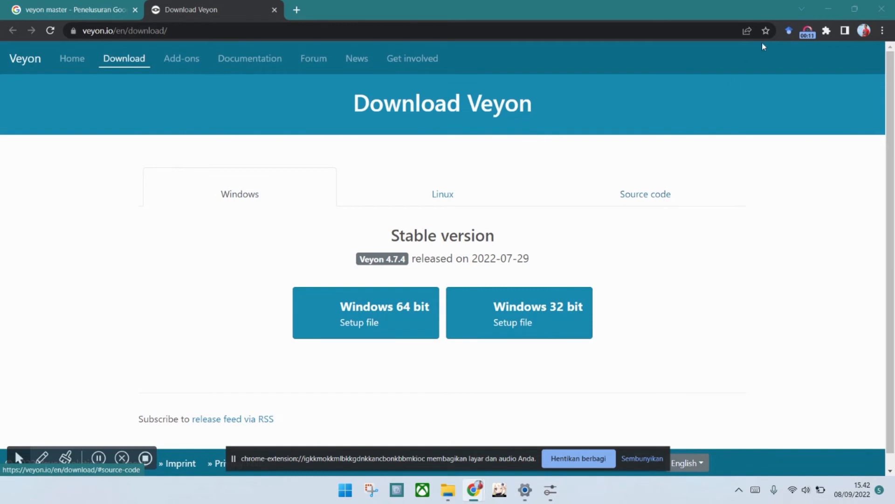
Step: Show the desktop on the master computer and launch Veyon Master
key(super+d)
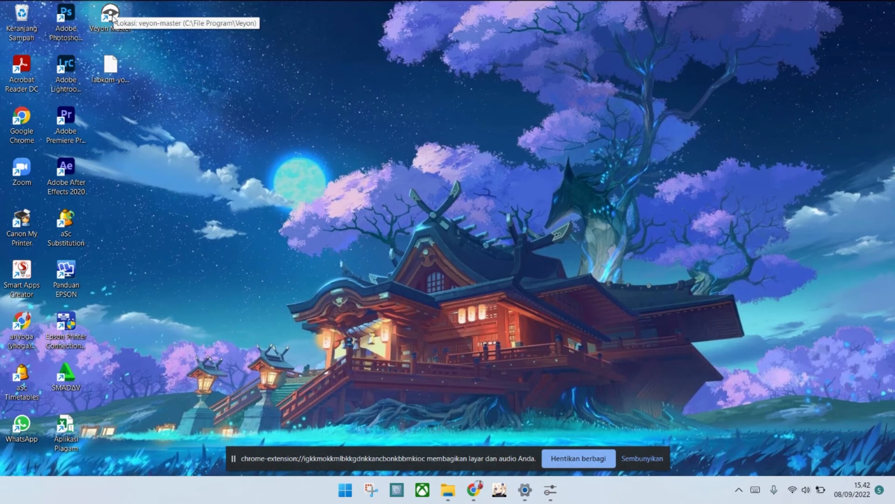
double_click(112, 18)
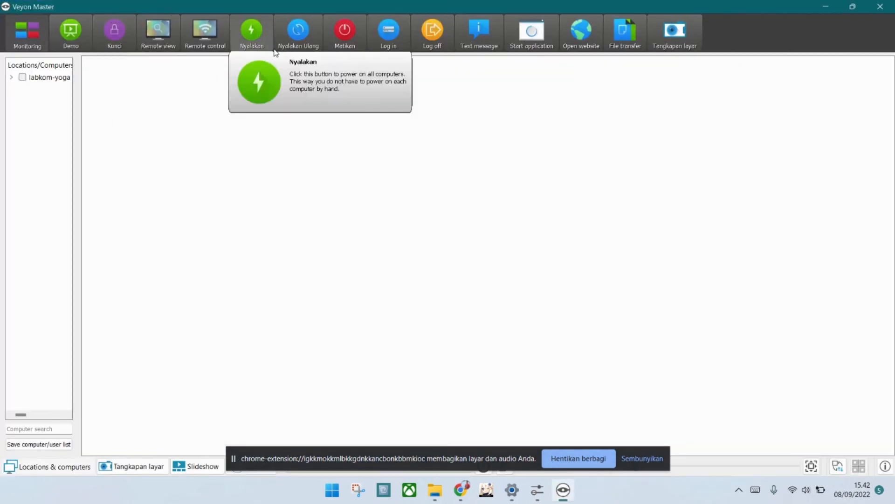
click(640, 460)
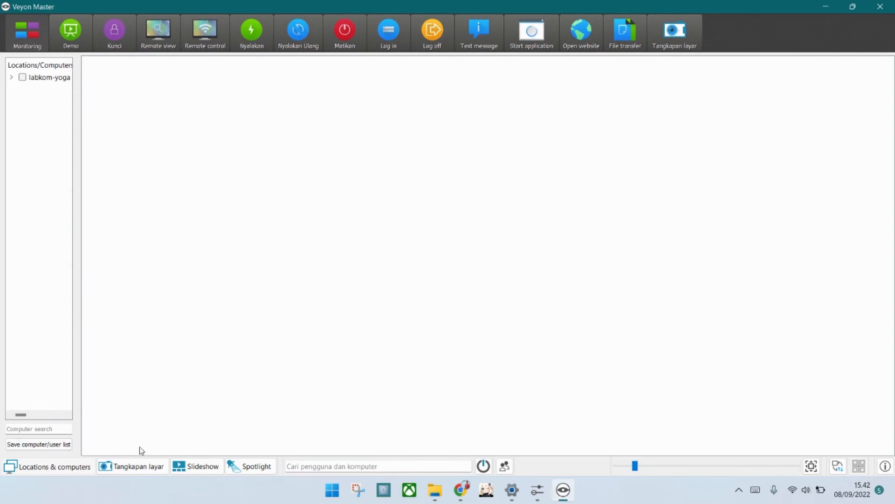
Step: Display the computers of the labkom-yoga location and set the KOM-KUR client to Monitoring mode
click(38, 468)
click(38, 468)
click(23, 77)
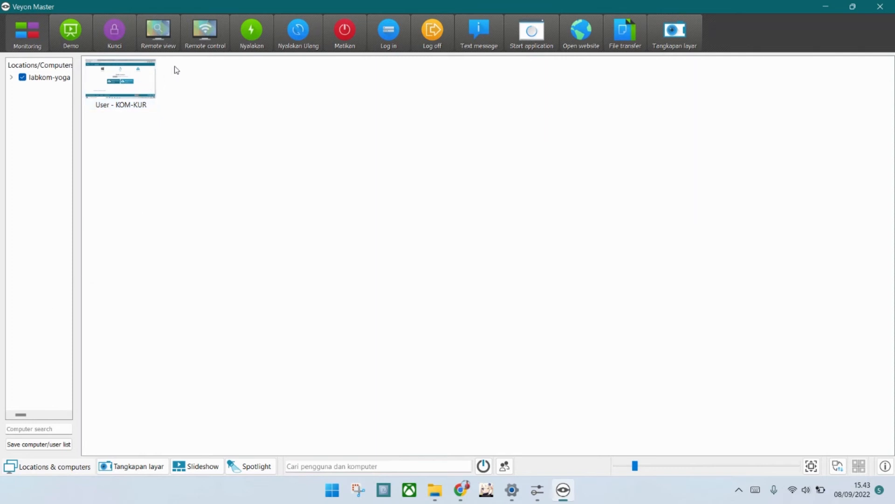
right_click(121, 81)
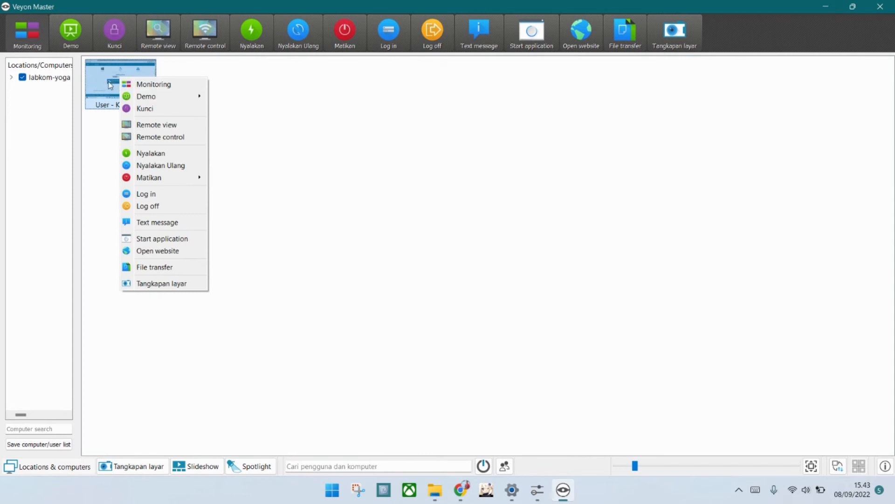
click(154, 87)
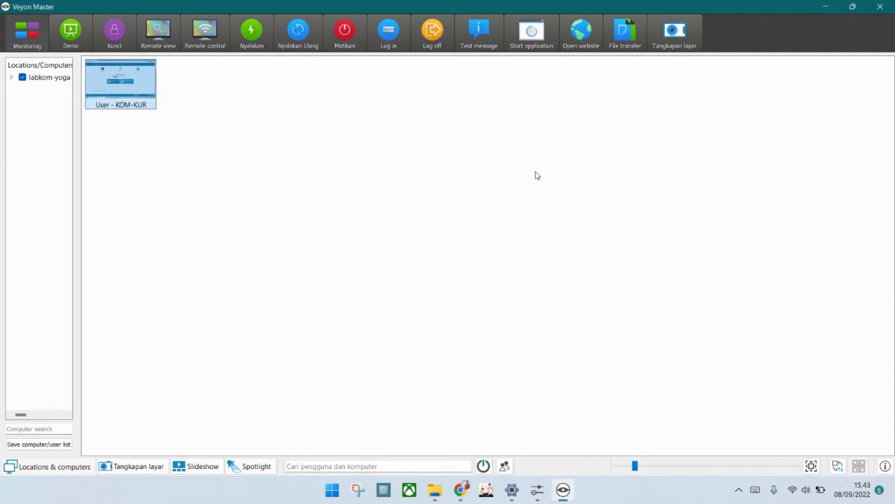
right_click(122, 85)
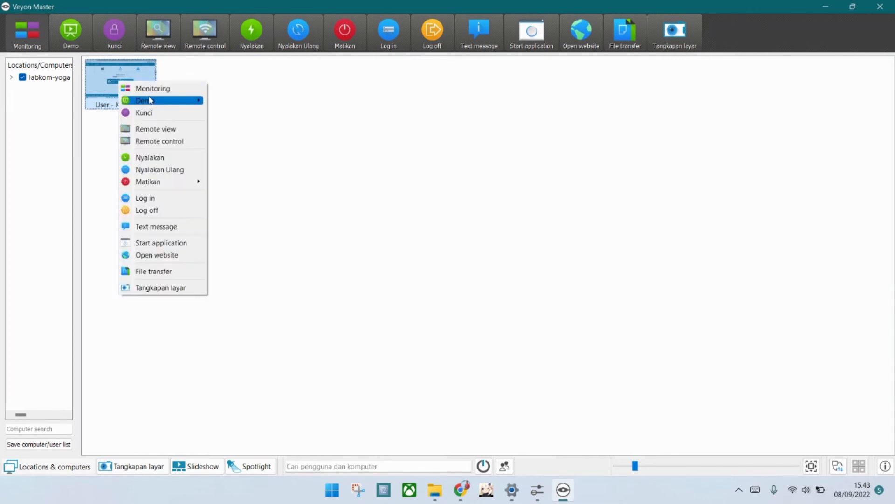
mouse_move(152, 100)
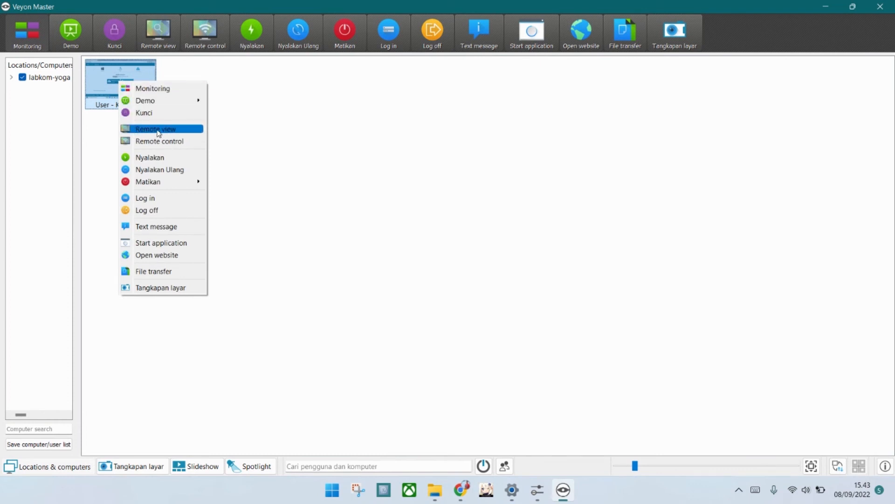
click(105, 83)
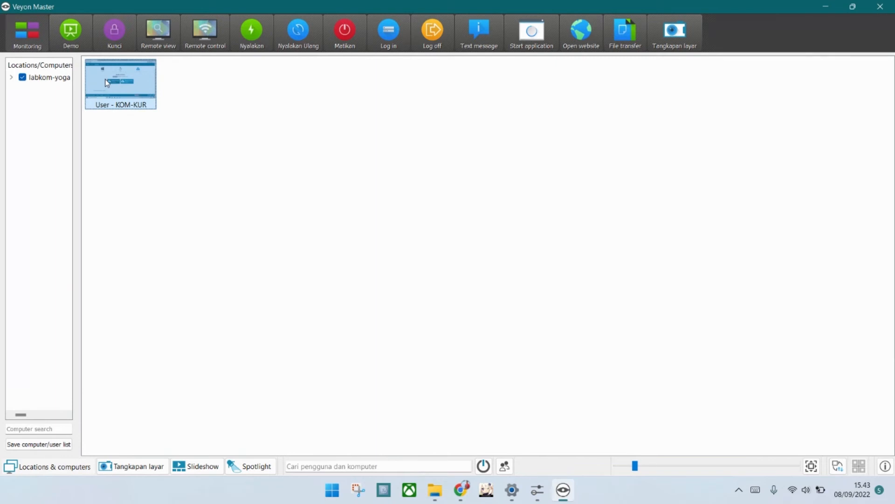
right_click(114, 80)
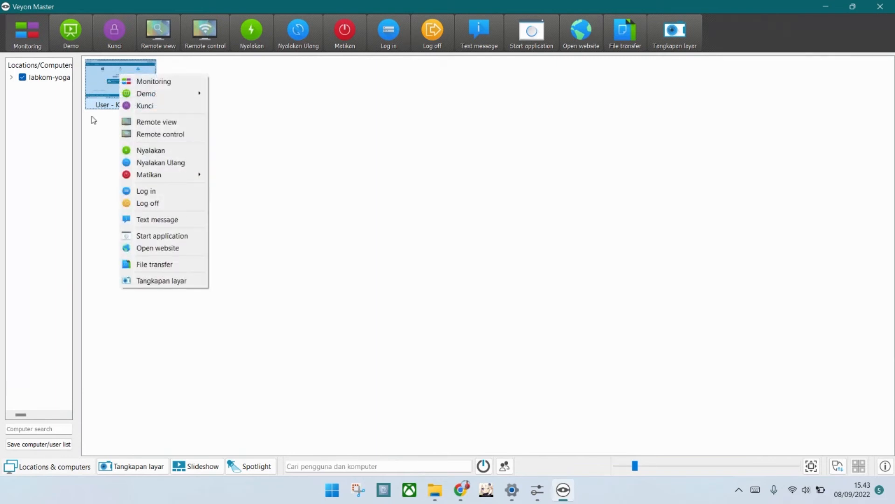
click(90, 146)
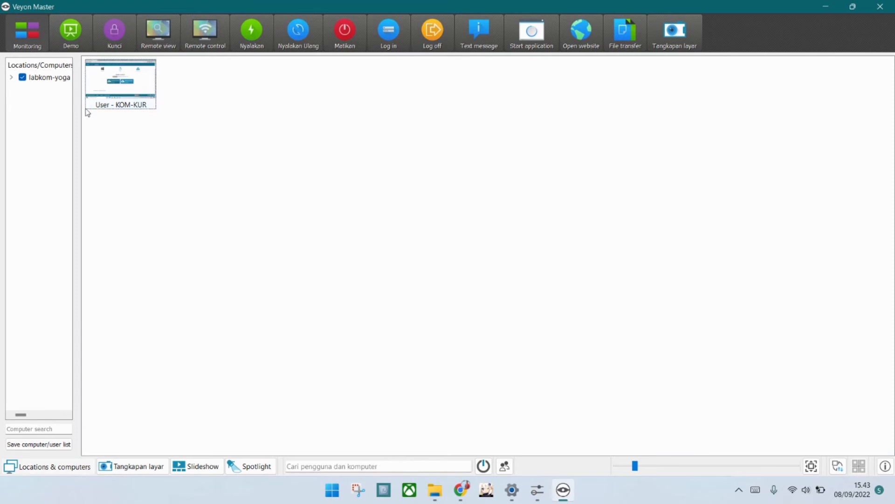
right_click(113, 69)
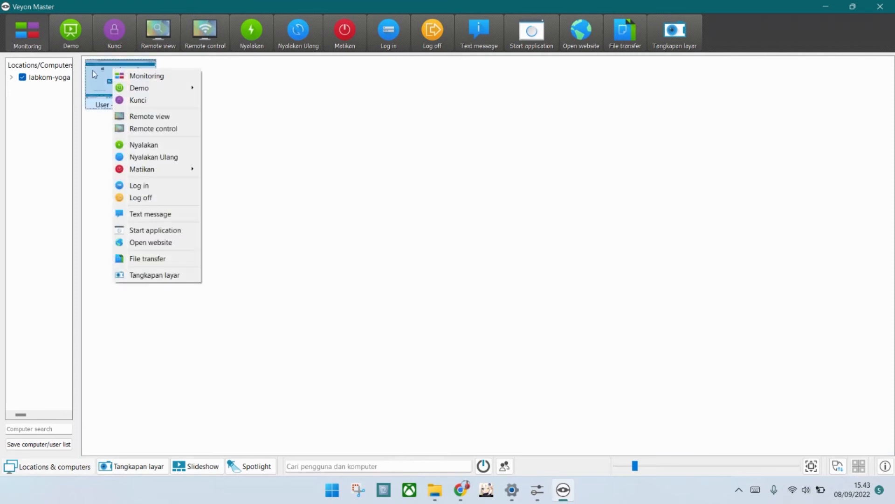
click(93, 73)
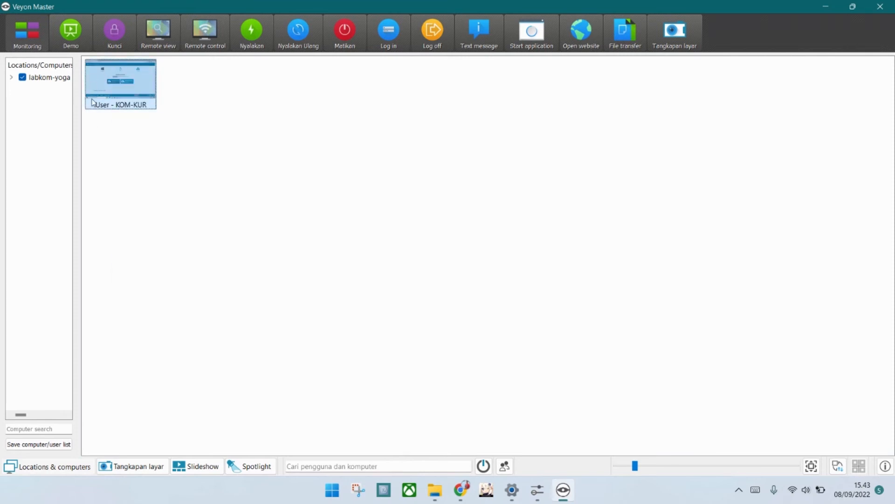
Step: Watch the KOM-KUR client's screen in Remote view, enlarging and repositioning the window, and close it
right_click(106, 80)
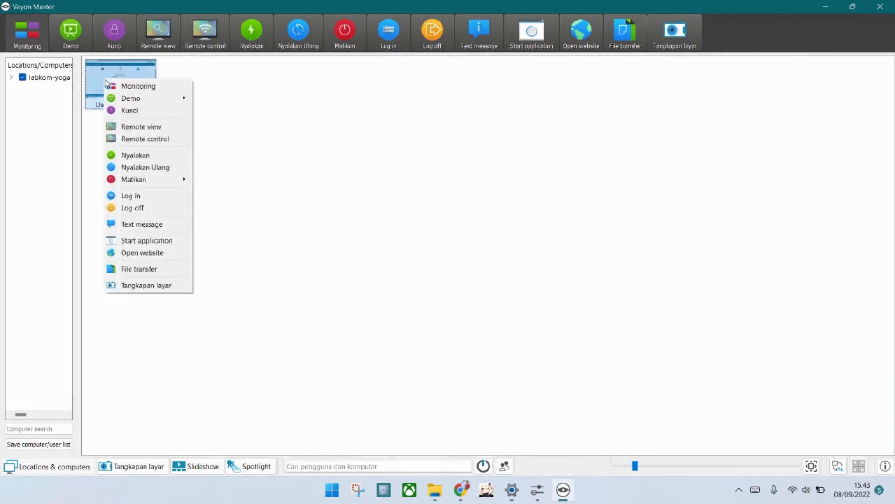
click(140, 127)
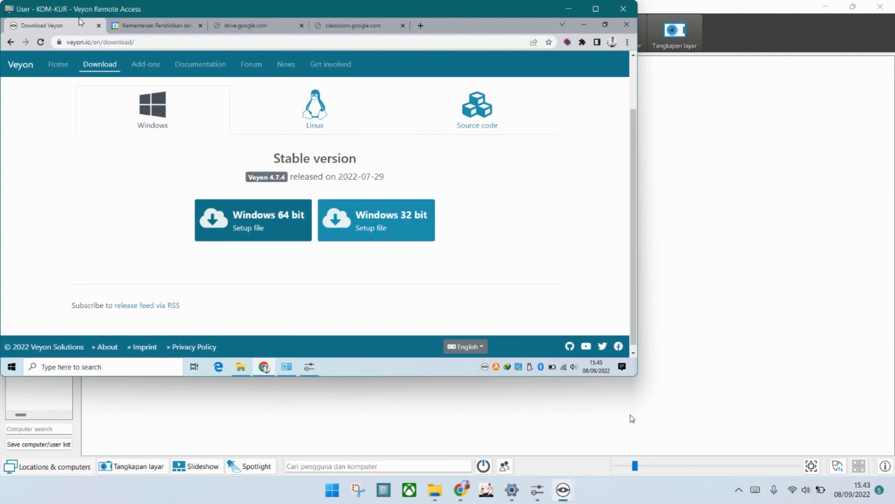
drag(635, 377, 688, 428)
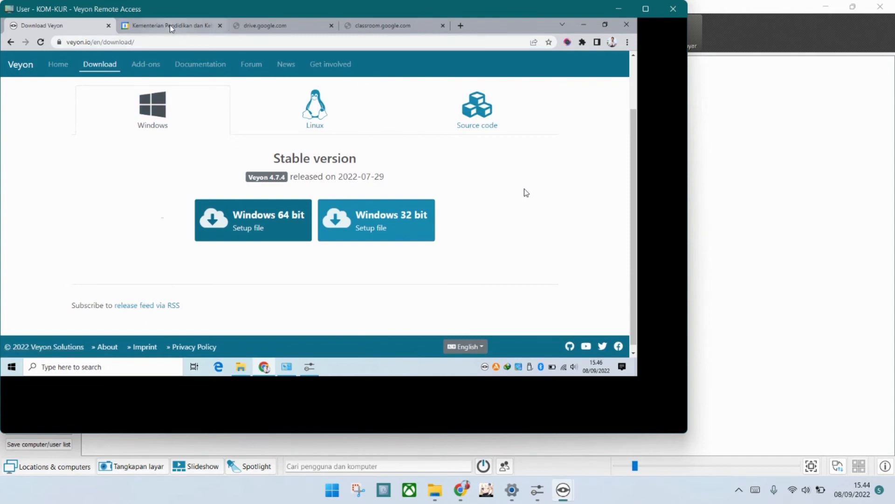
drag(433, 15, 510, 60)
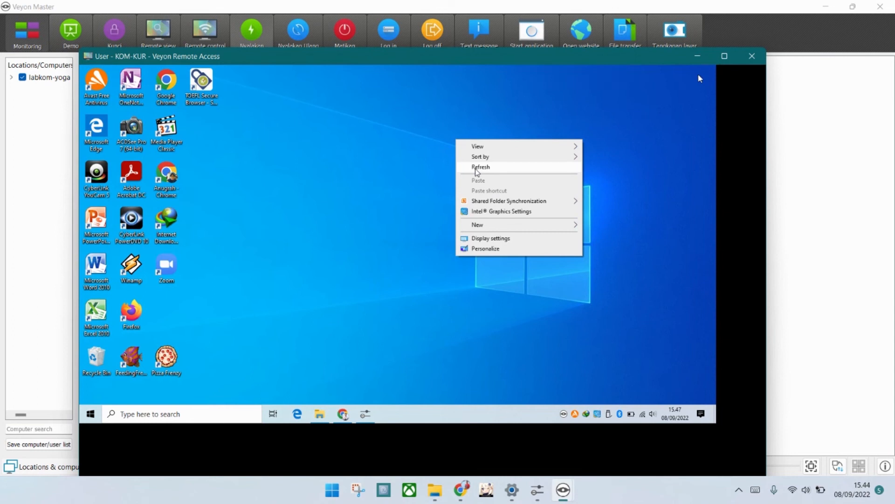
click(740, 82)
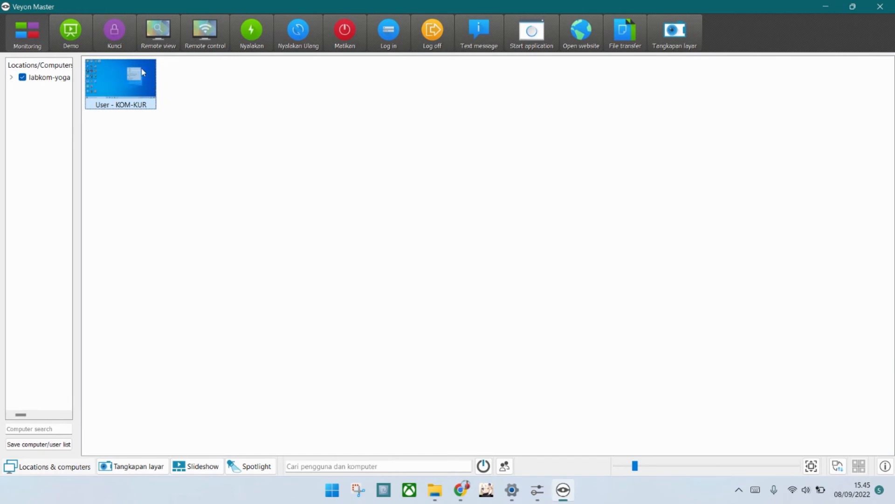
Step: Start Remote control of the KOM-KUR client and refresh its desktop repeatedly
right_click(121, 78)
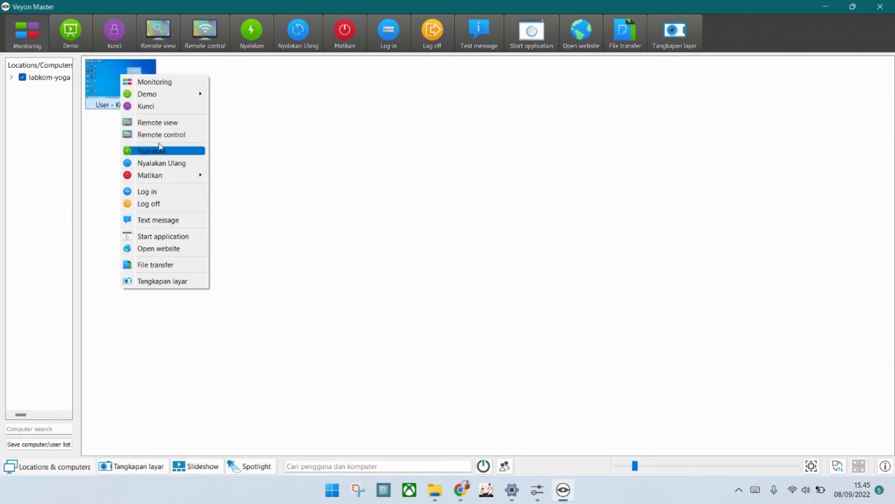
click(181, 135)
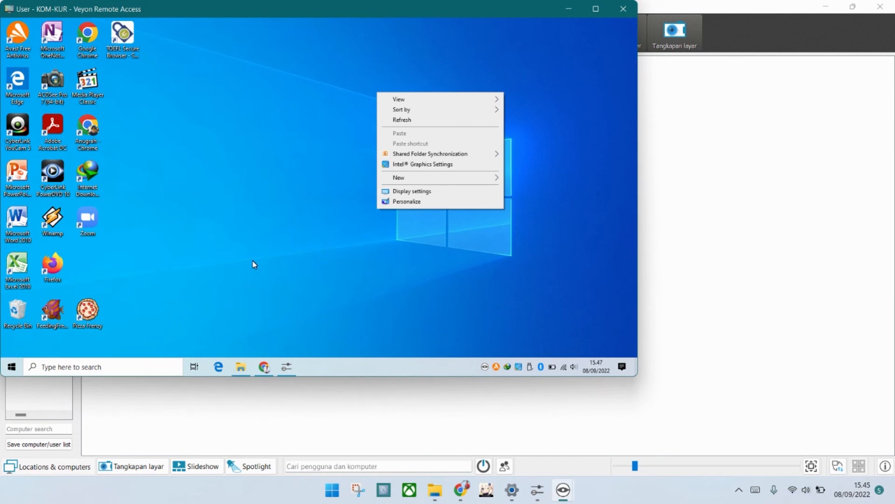
click(403, 119)
right_click(239, 86)
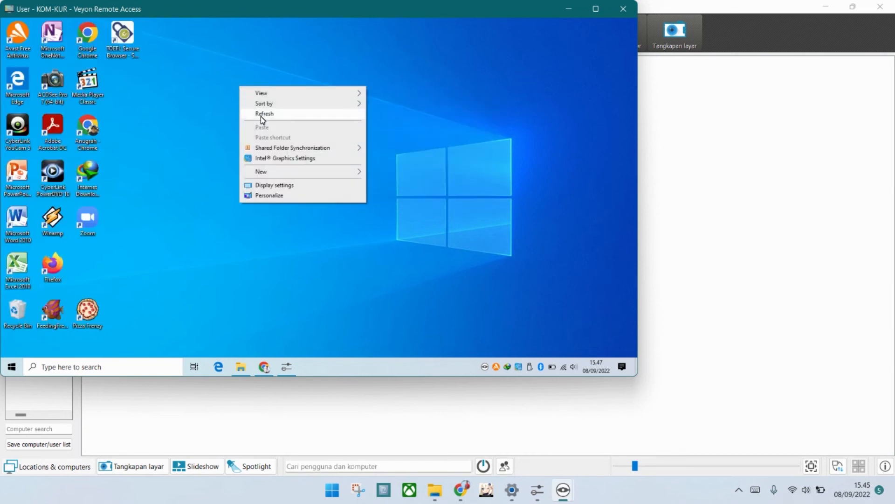
right_click(288, 91)
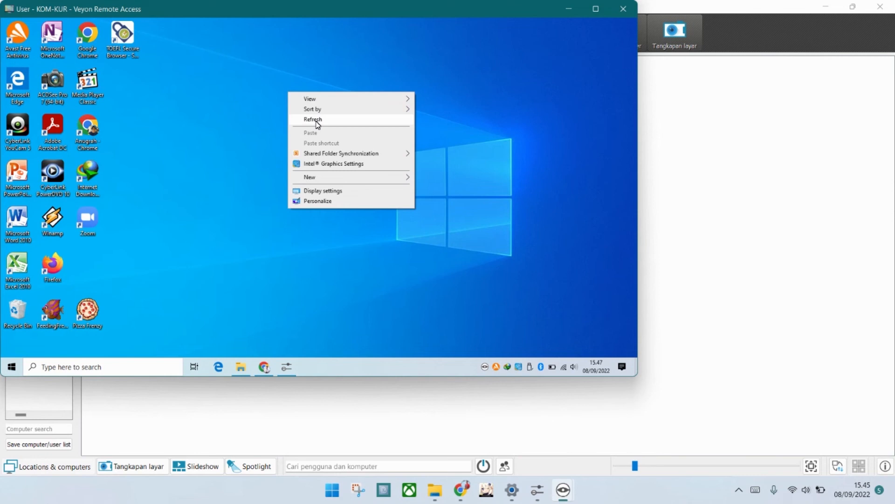
click(315, 120)
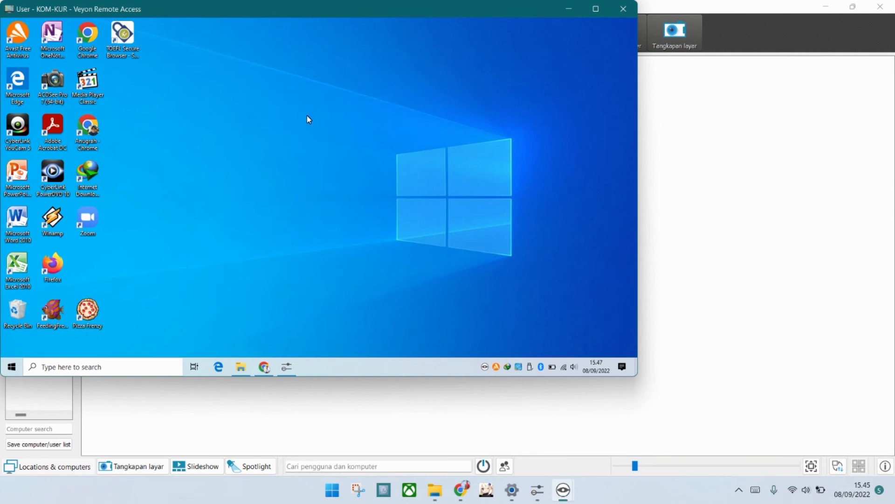
right_click(289, 95)
click(311, 121)
Step: Launch Google Chrome on the remote client with the school teacher profile that has a photo
double_click(93, 39)
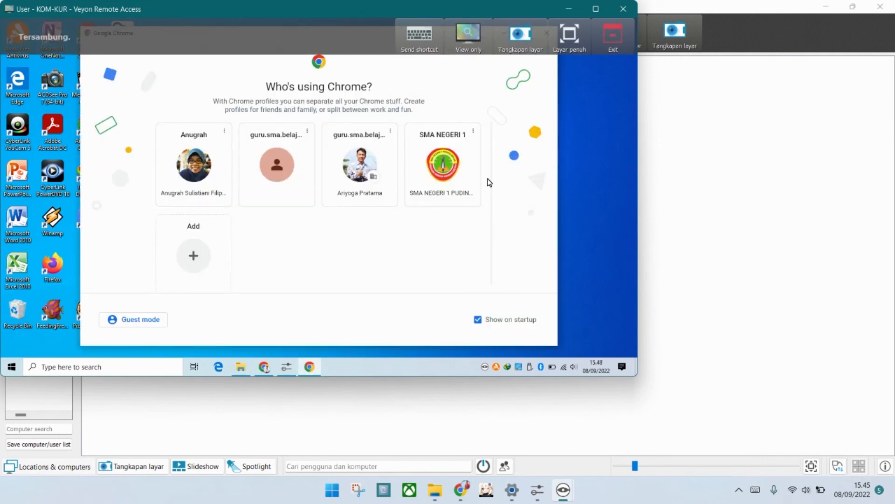
click(360, 168)
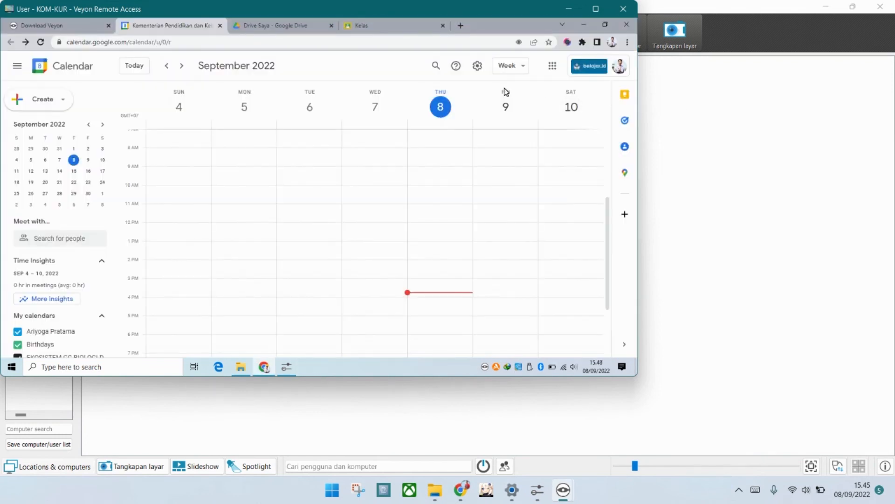
Step: Look through the client's open Veyon download, Google Calendar, Google Drive and Google Classroom pages
click(267, 26)
click(380, 23)
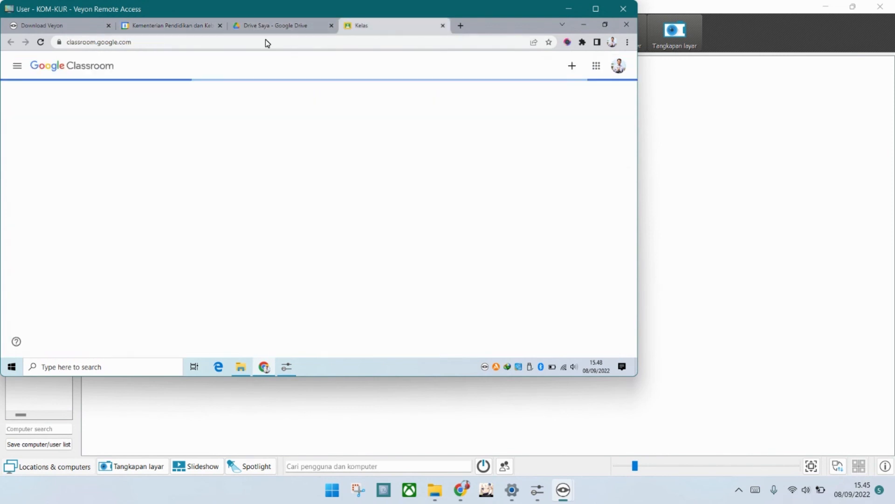
click(270, 27)
click(188, 26)
click(70, 26)
click(172, 24)
click(278, 27)
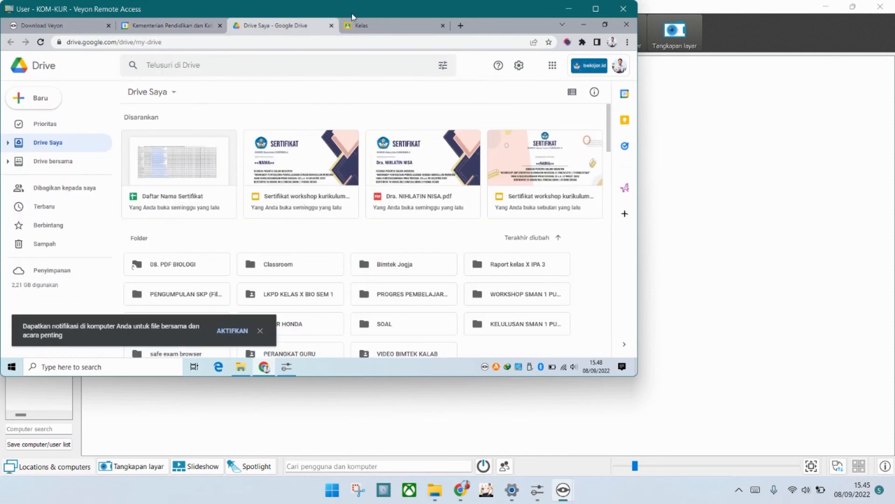
click(368, 26)
click(273, 27)
click(212, 24)
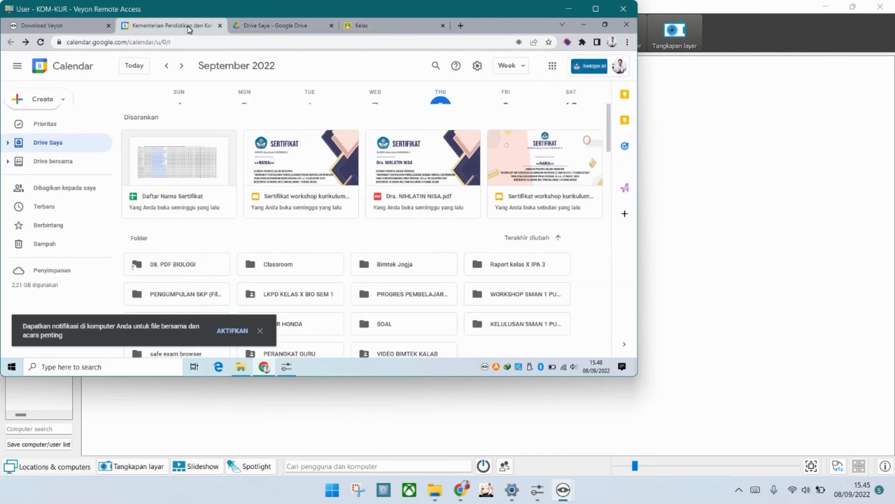
click(71, 25)
click(170, 24)
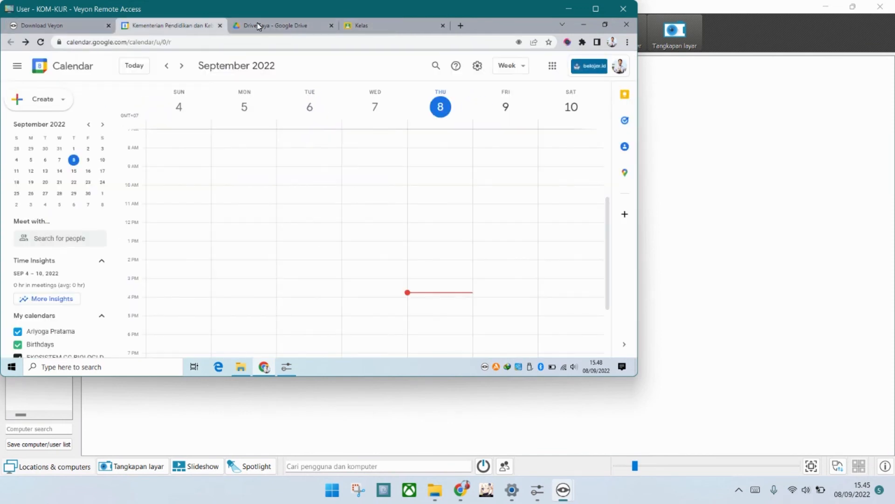
click(299, 24)
click(384, 24)
click(283, 22)
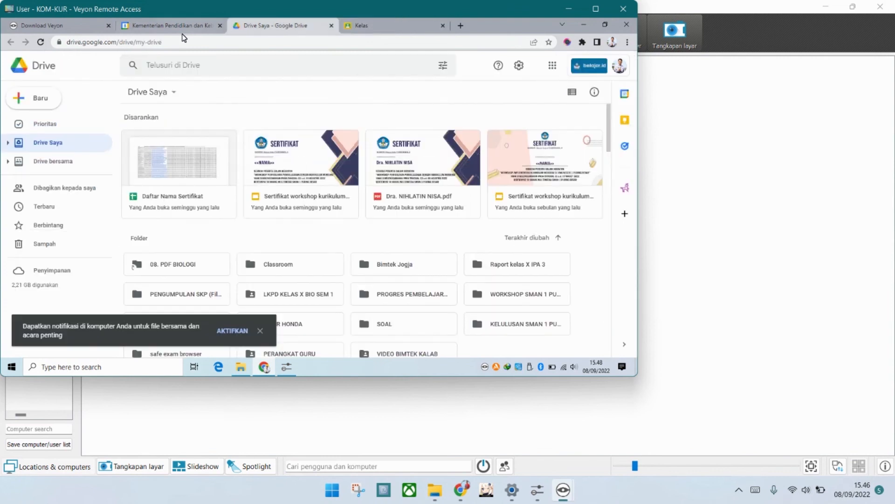
click(182, 25)
click(105, 24)
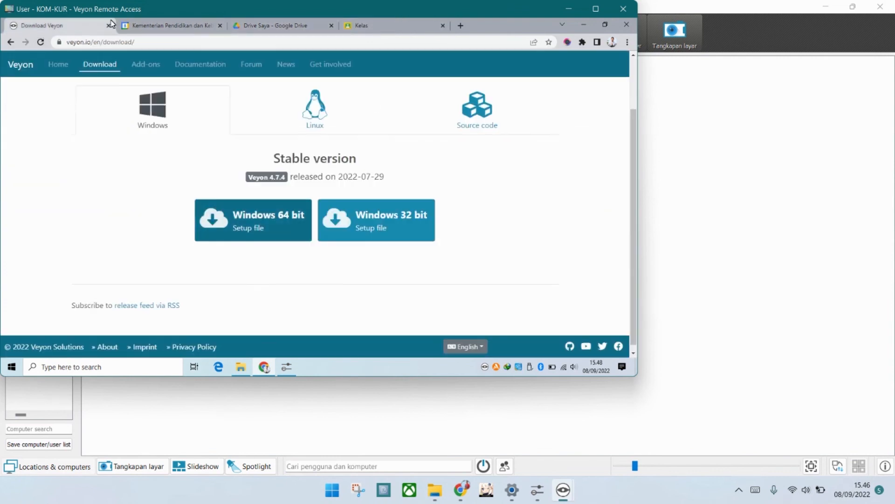
click(147, 24)
click(280, 26)
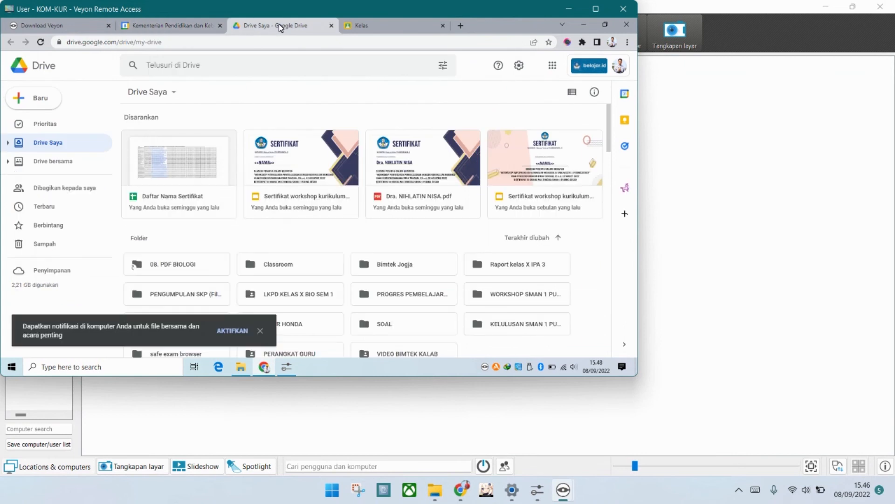
mouse_move(365, 17)
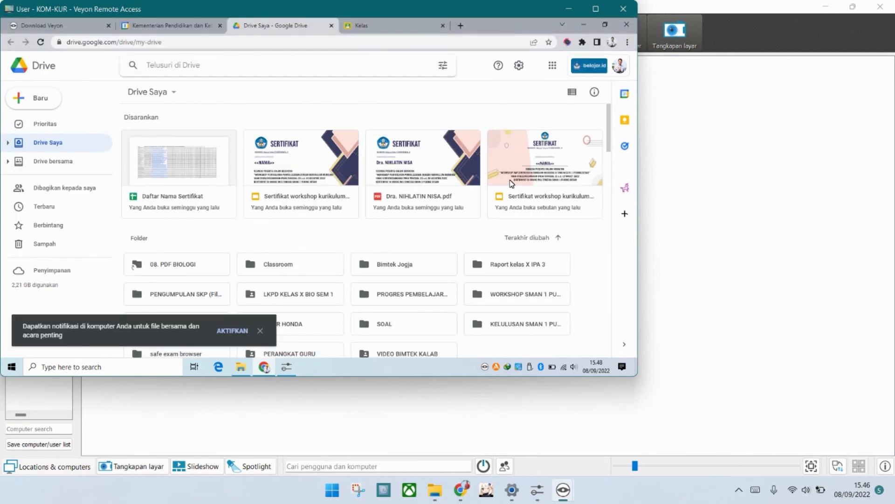
Step: Open a new browser tab on the remote client and search for "bimtek"
click(255, 57)
key(ctrl+t)
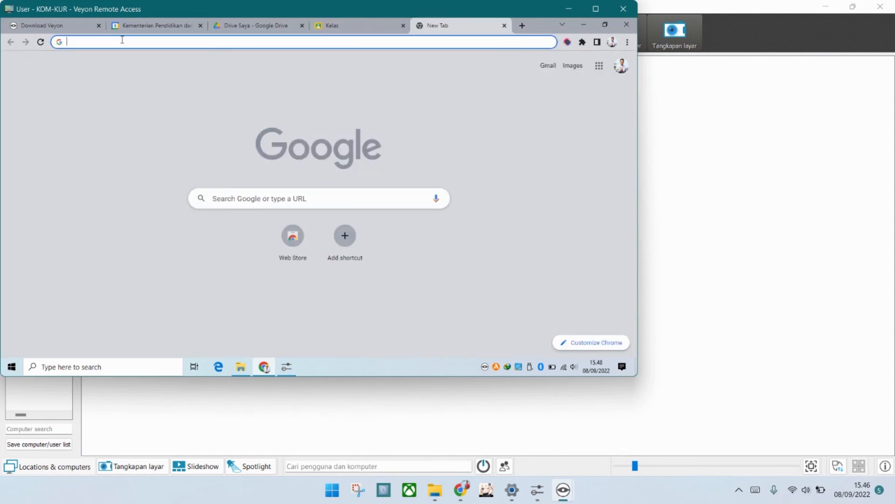
click(131, 140)
click(134, 41)
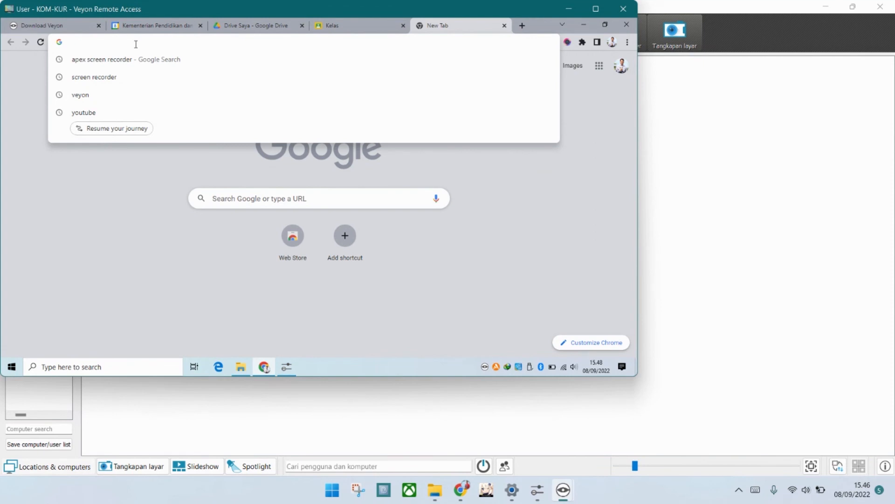
text(K)
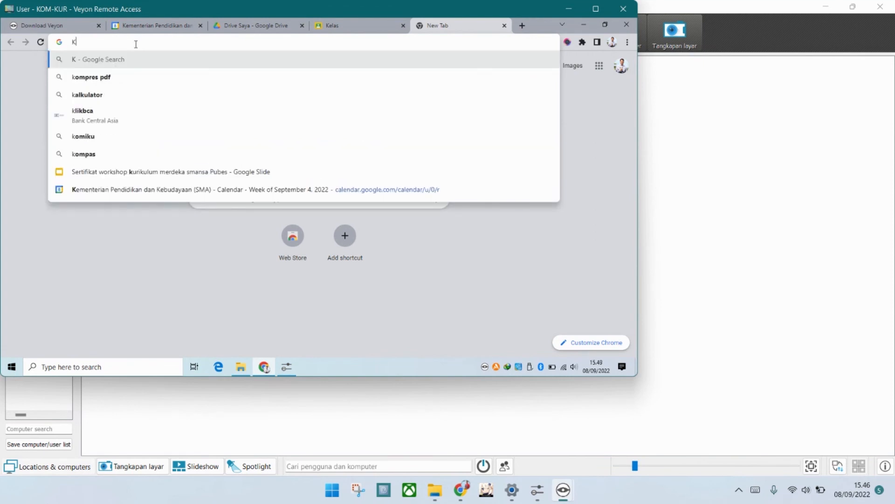
key(BackSpace)
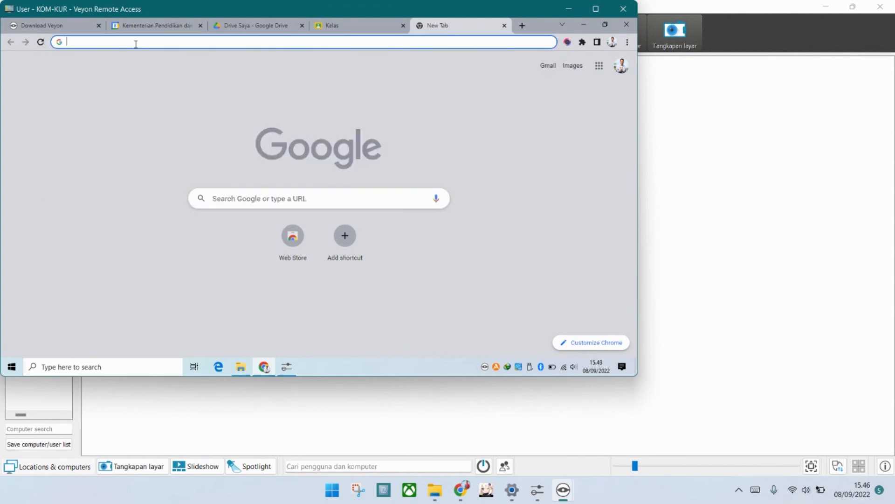
text(bimtek)
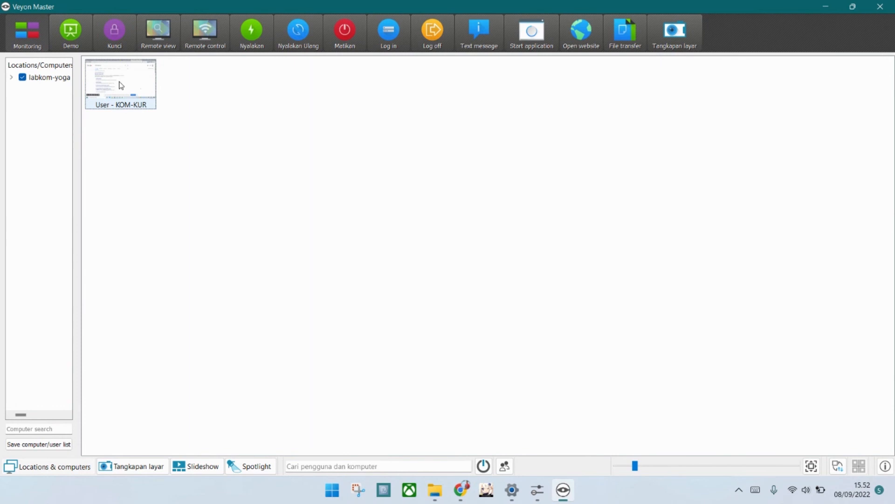
Step: Send the text message "halo" to the KOM-KUR client
right_click(120, 81)
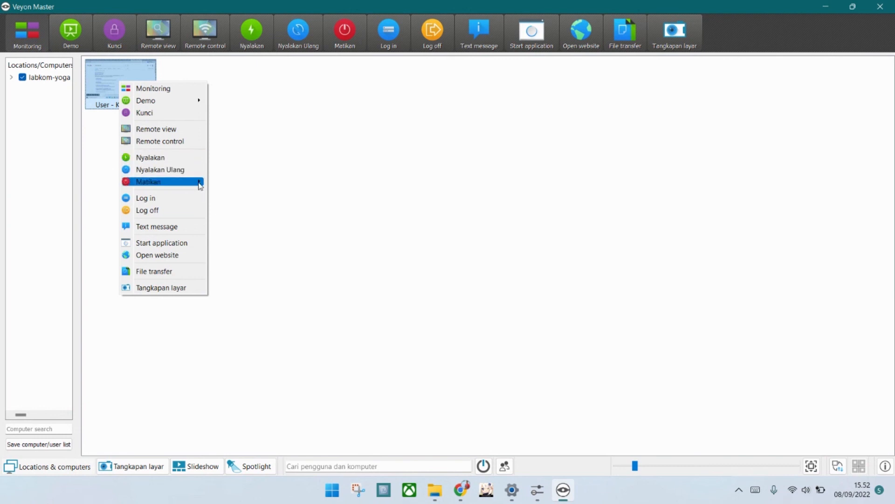
mouse_move(200, 185)
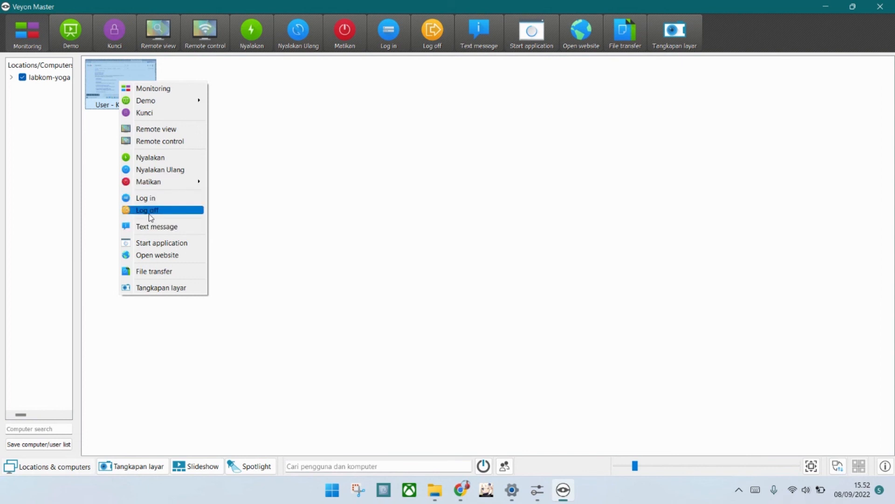
click(154, 227)
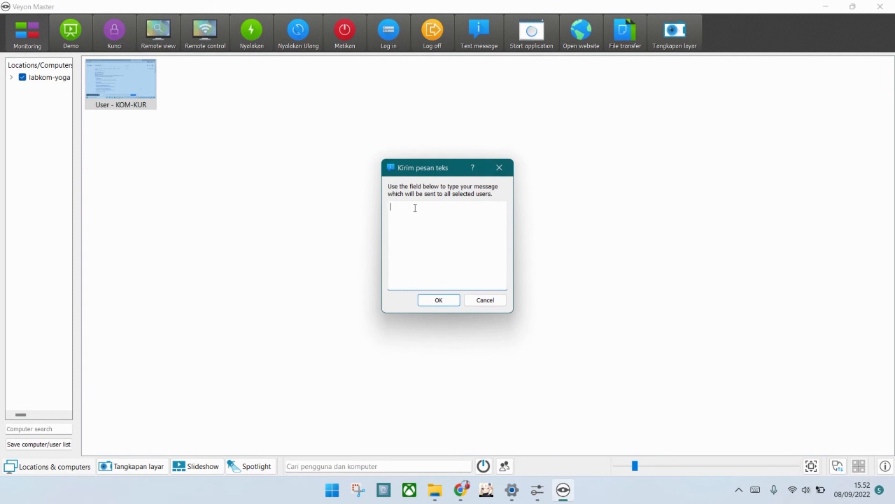
text(halo)
key(Return)
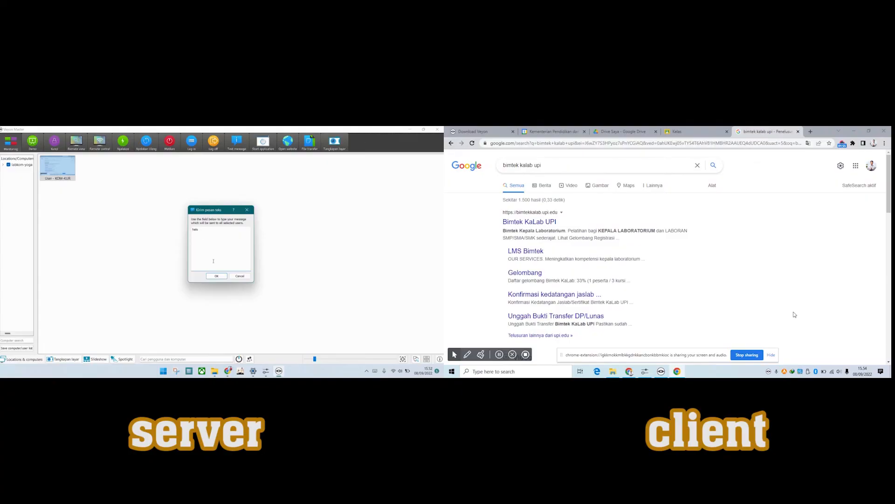
click(220, 276)
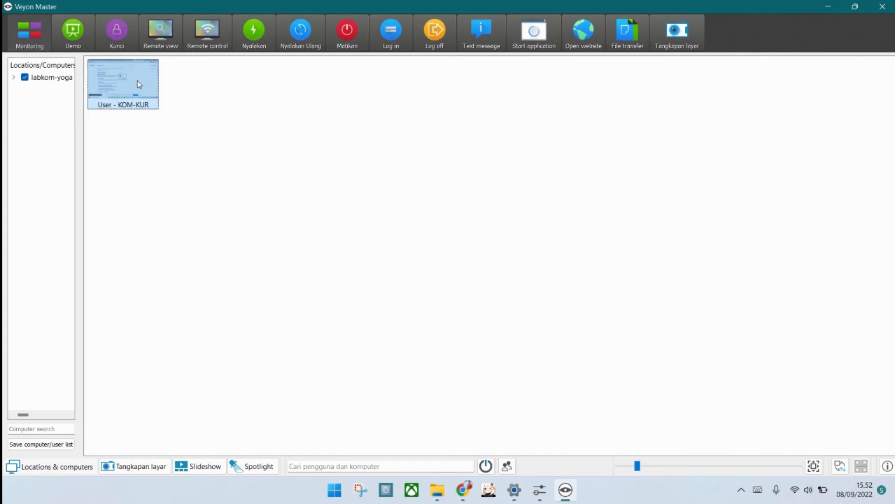
right_click(64, 166)
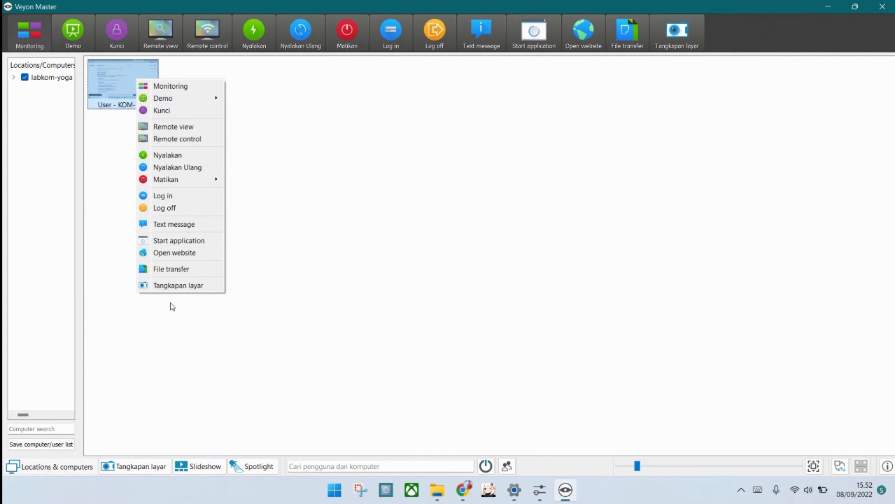
click(181, 241)
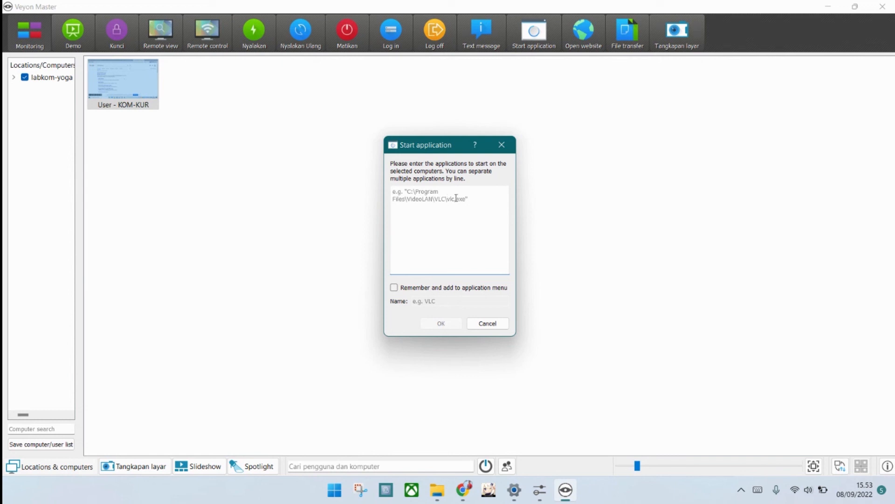
click(489, 324)
right_click(128, 85)
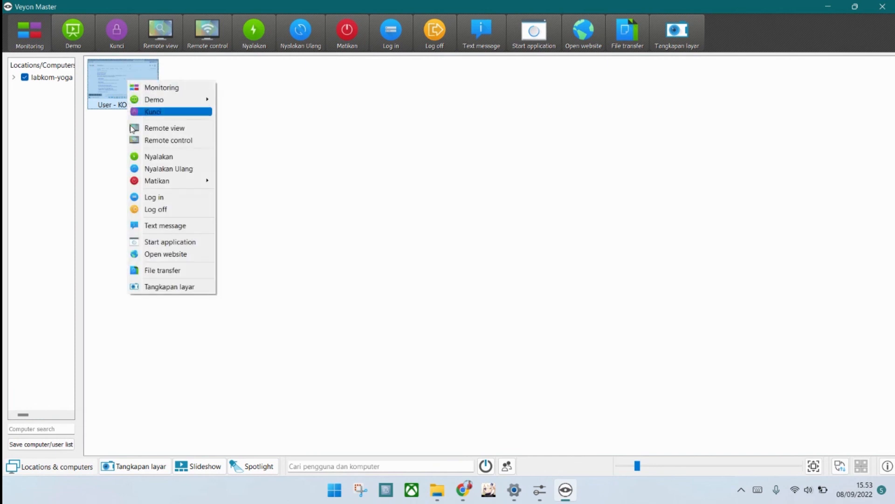
click(173, 258)
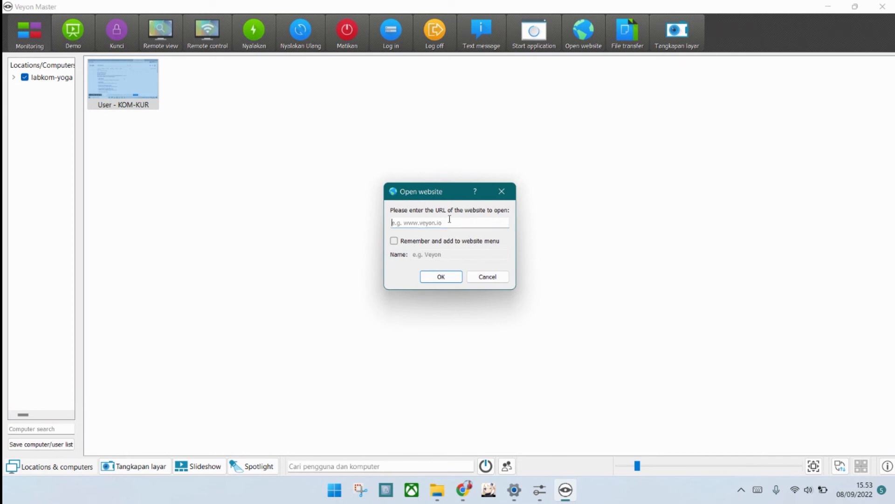
text(www.youtube.com)
click(440, 277)
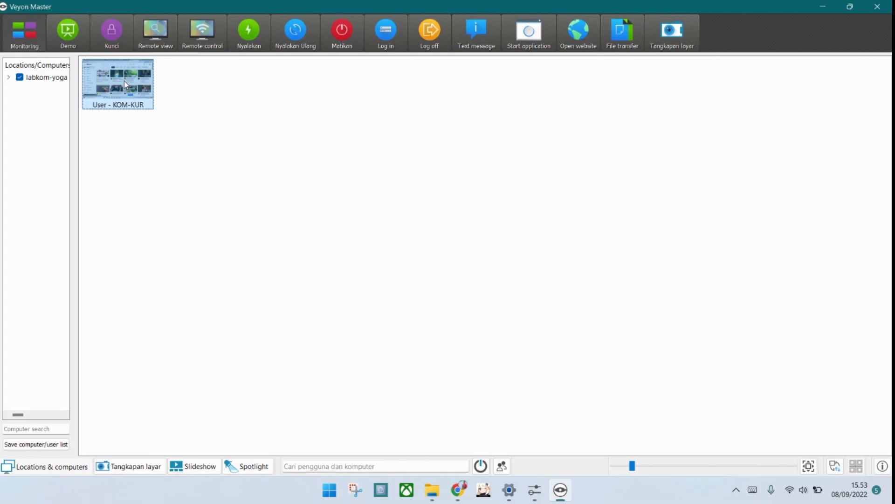
Step: Transfer the CV PDF from Disk Lokal (G:) to the KOM-KUR client with the Transfer only option
right_click(62, 168)
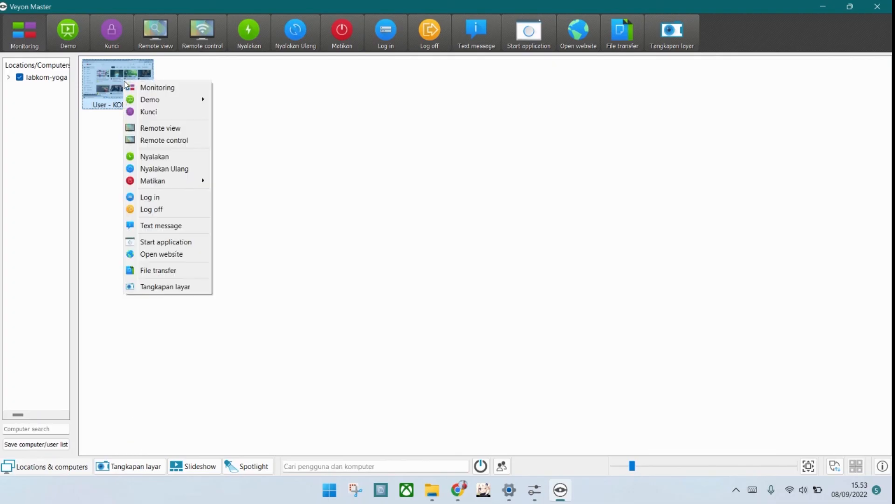
click(159, 271)
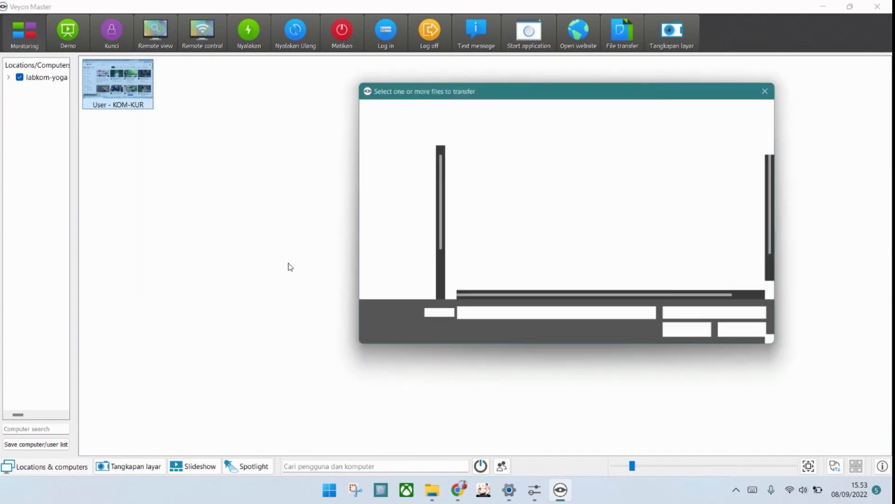
scroll(530, 210, down, 1)
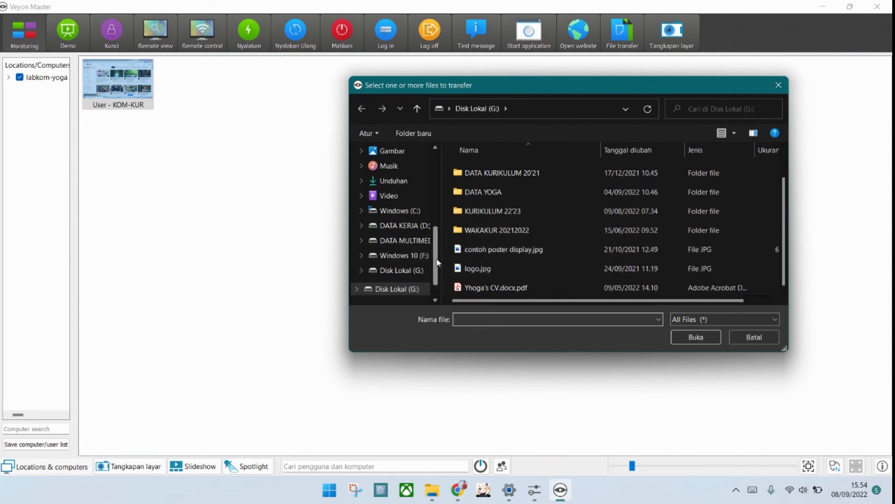
scroll(432, 298, down, 1)
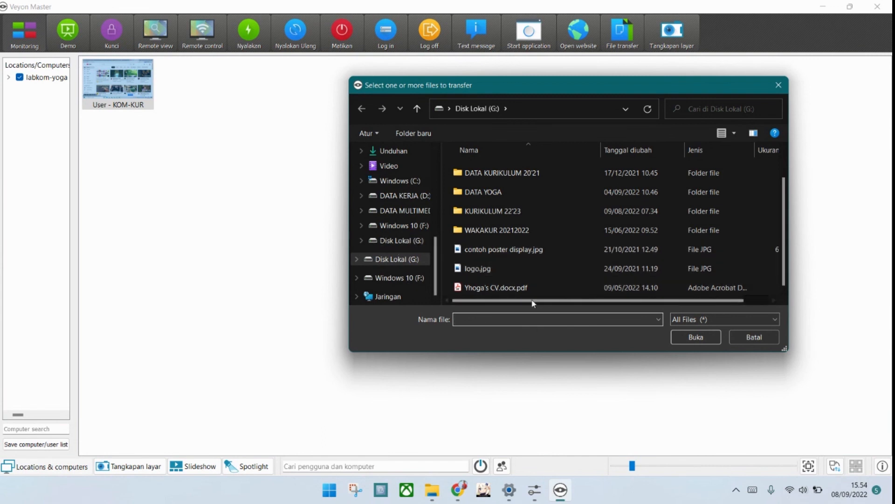
click(489, 289)
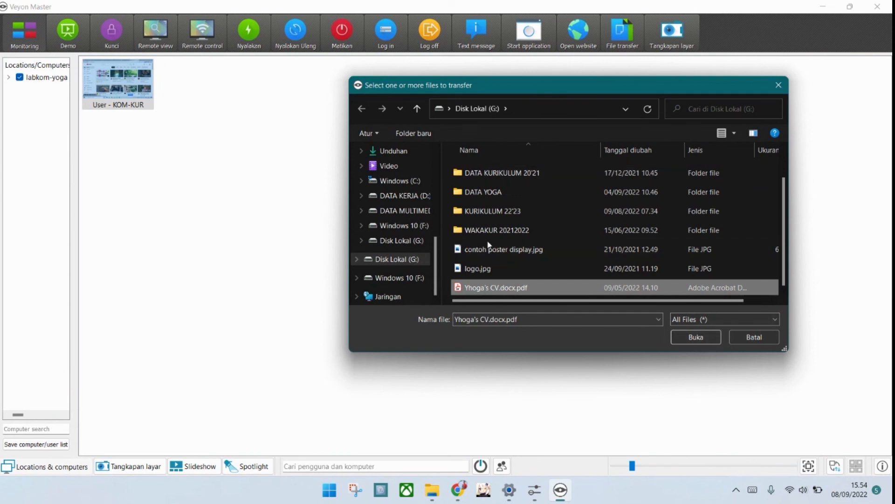
click(704, 340)
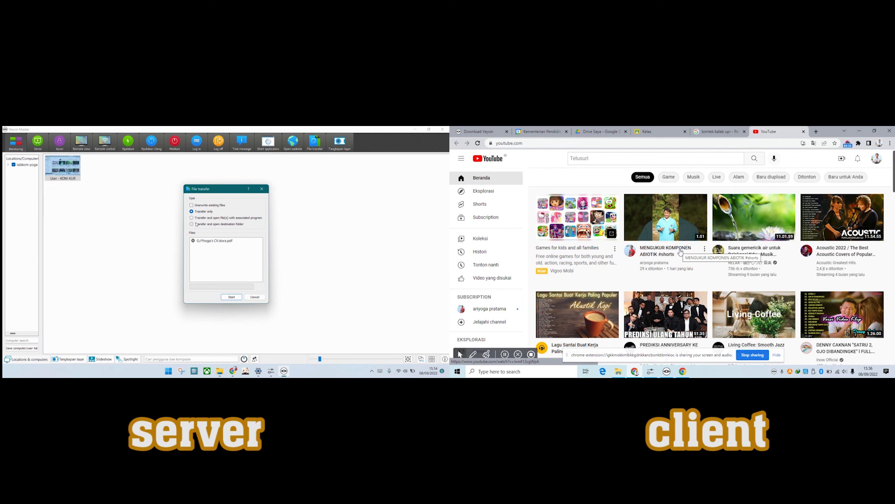
click(236, 298)
click(235, 297)
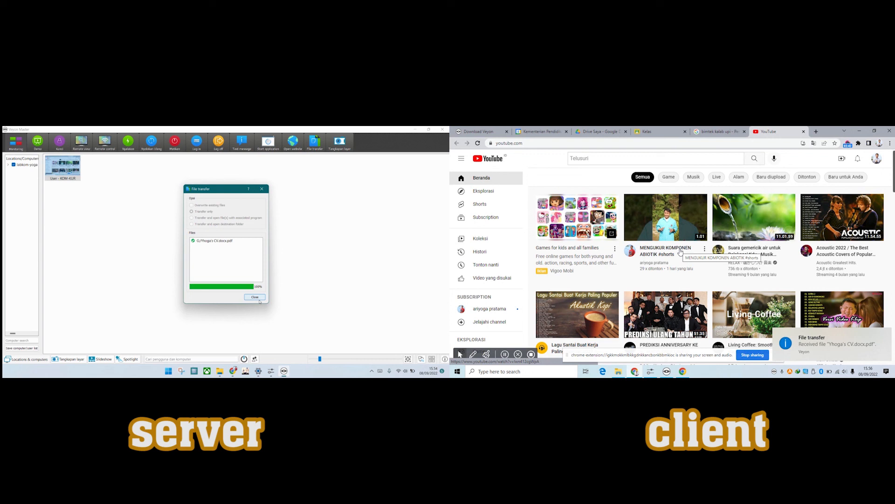
click(255, 297)
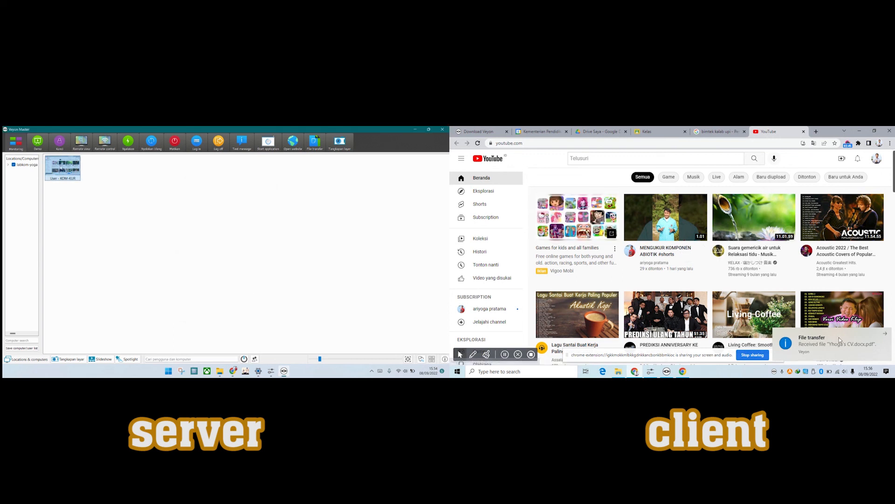
Step: Take a screenshot of the KOM-KUR client's screen and dismiss the notice
right_click(61, 168)
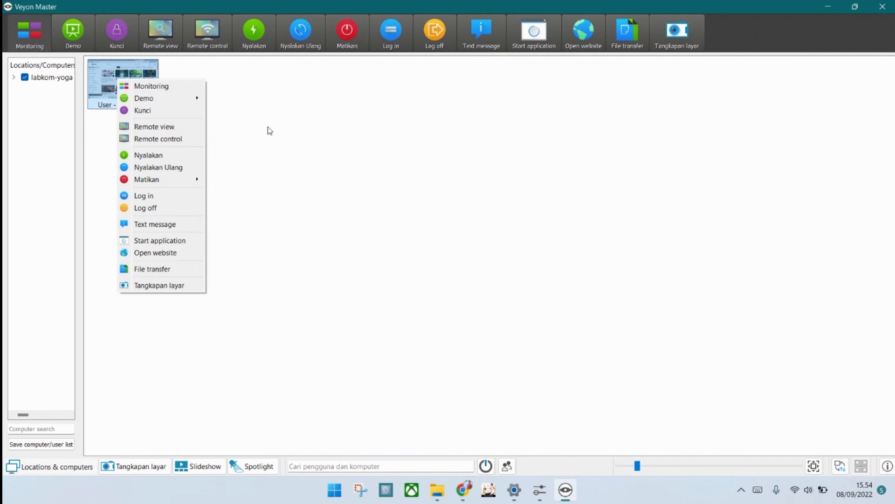
click(175, 290)
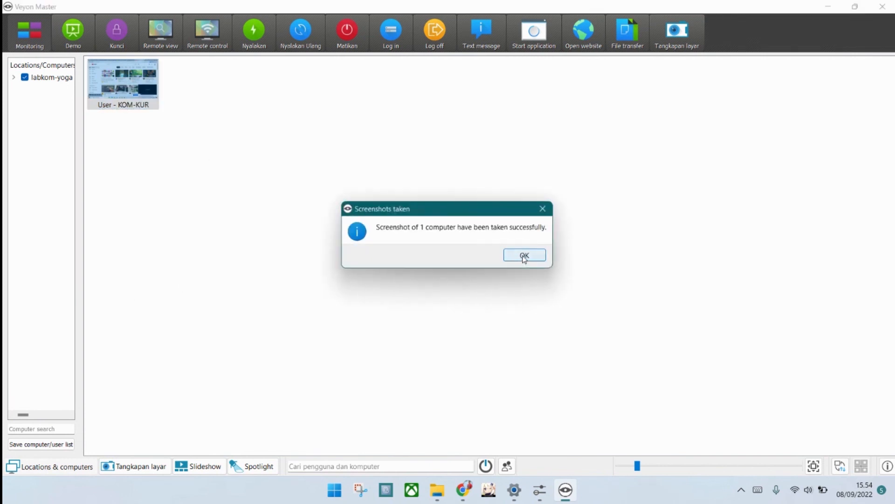
click(523, 258)
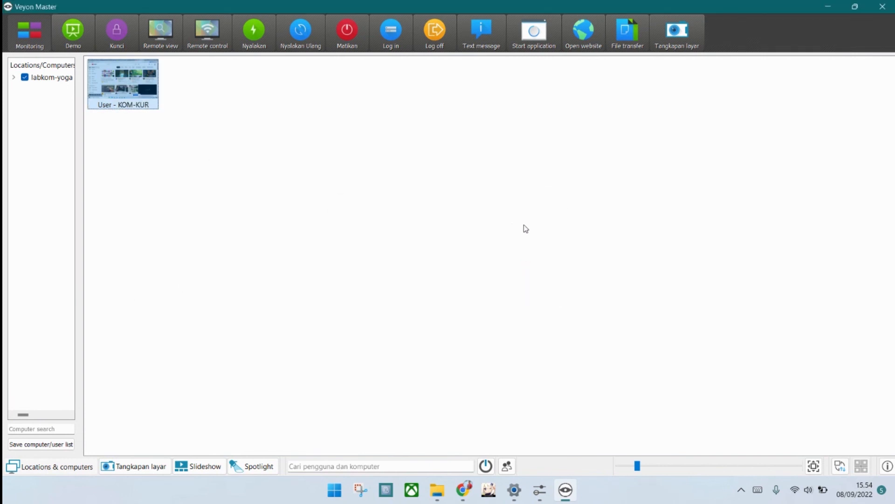